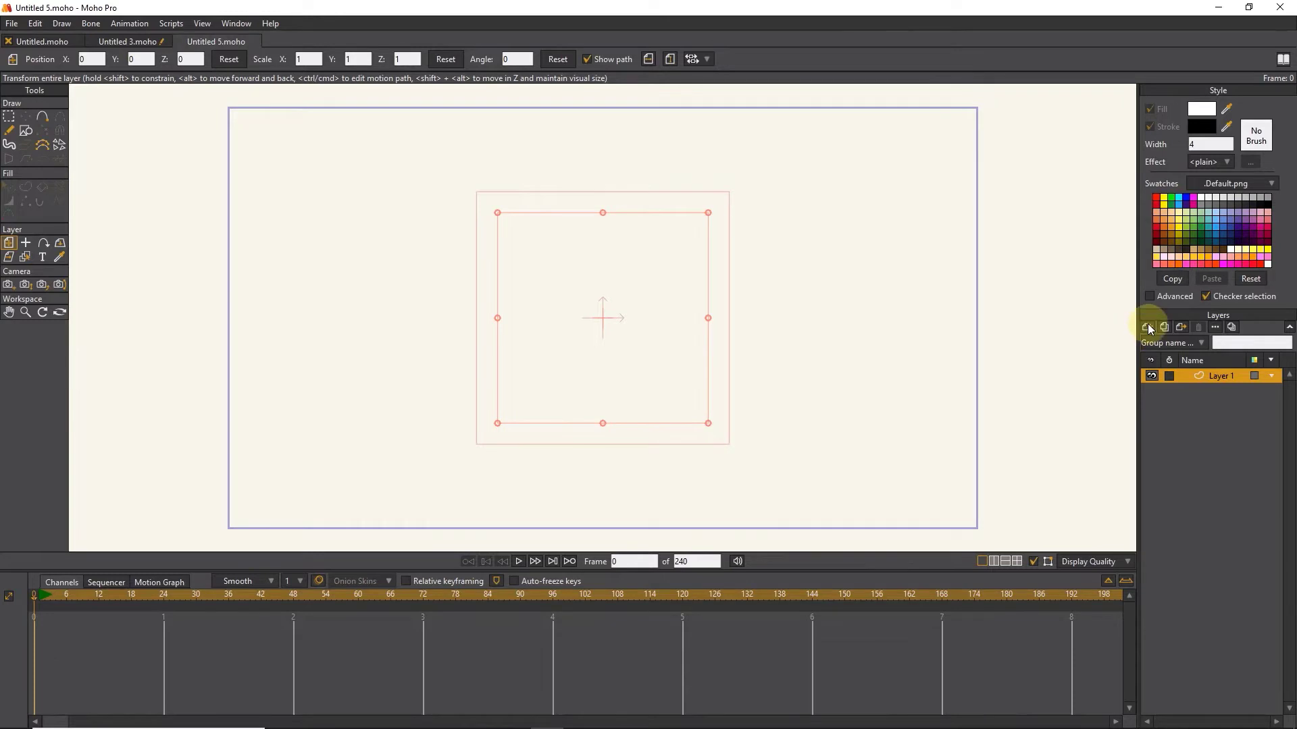
Add an Arial Bold text layer reading 'academy arash' and move it higher on the canvas.
left_click(1148, 327)
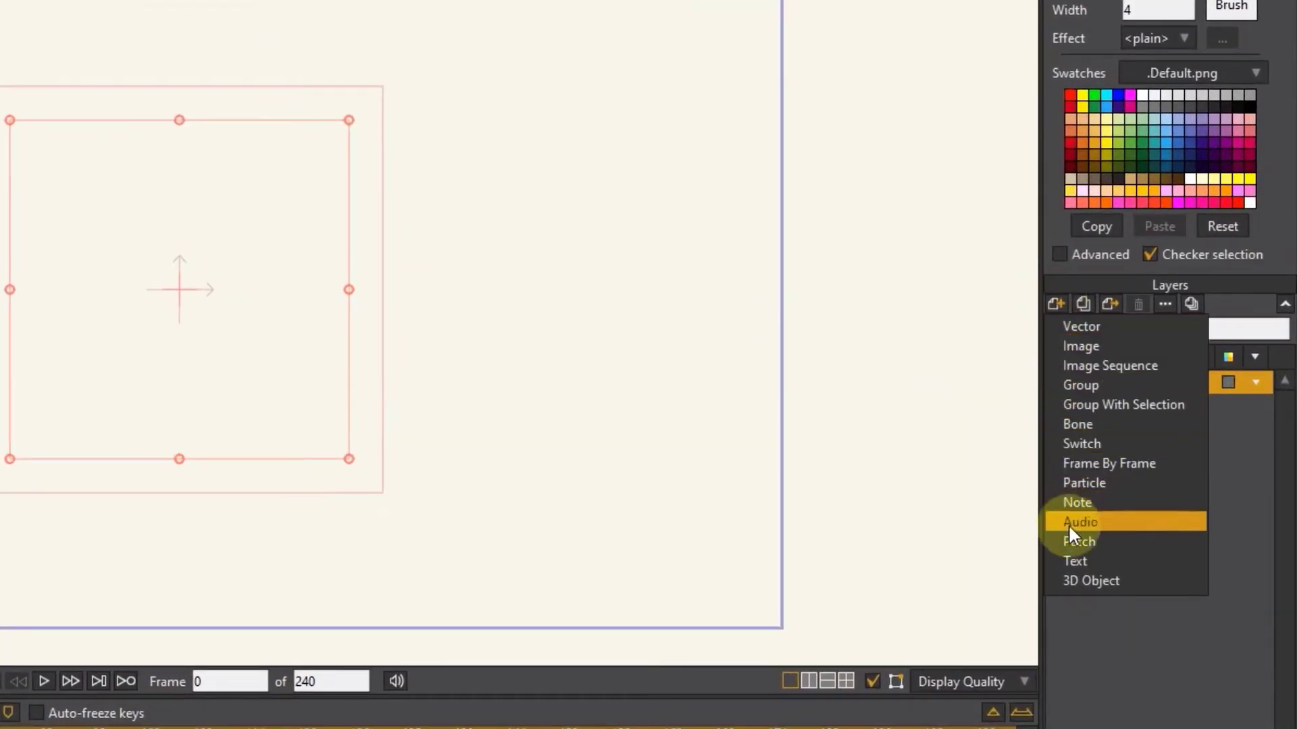
left_click(1076, 560)
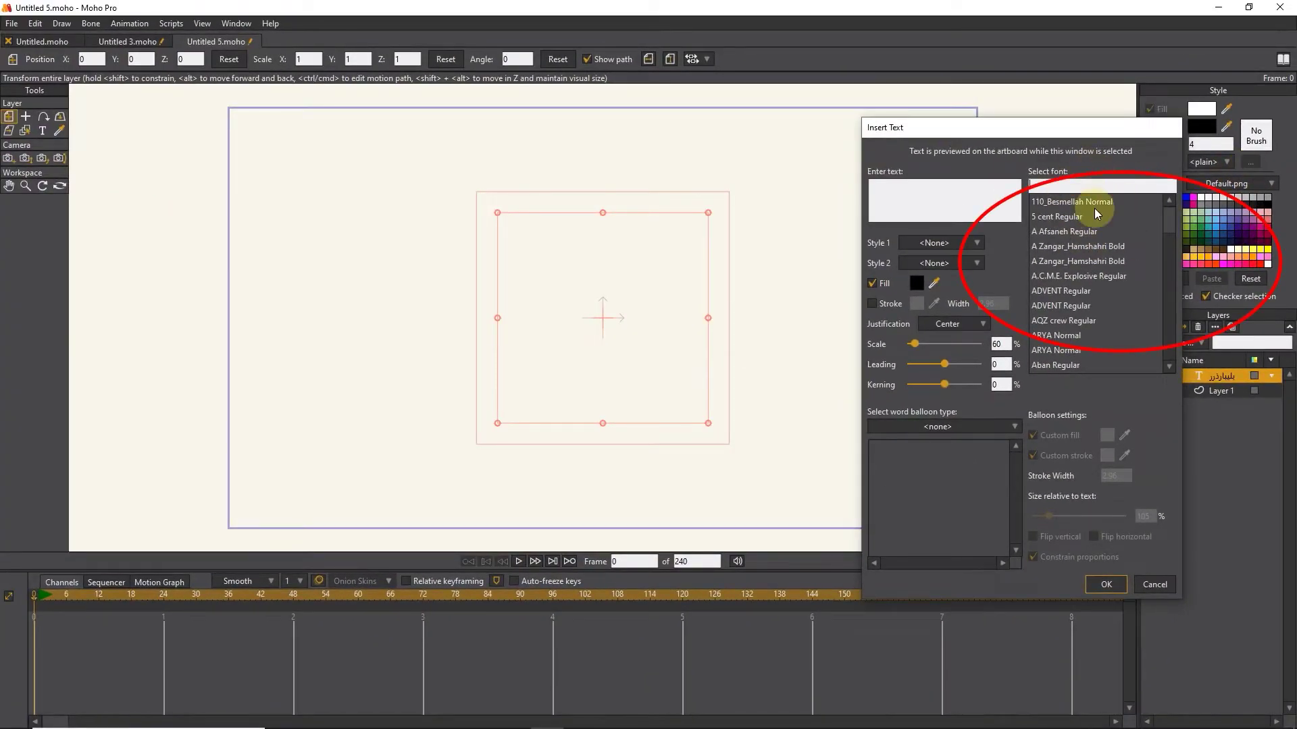
type("ar")
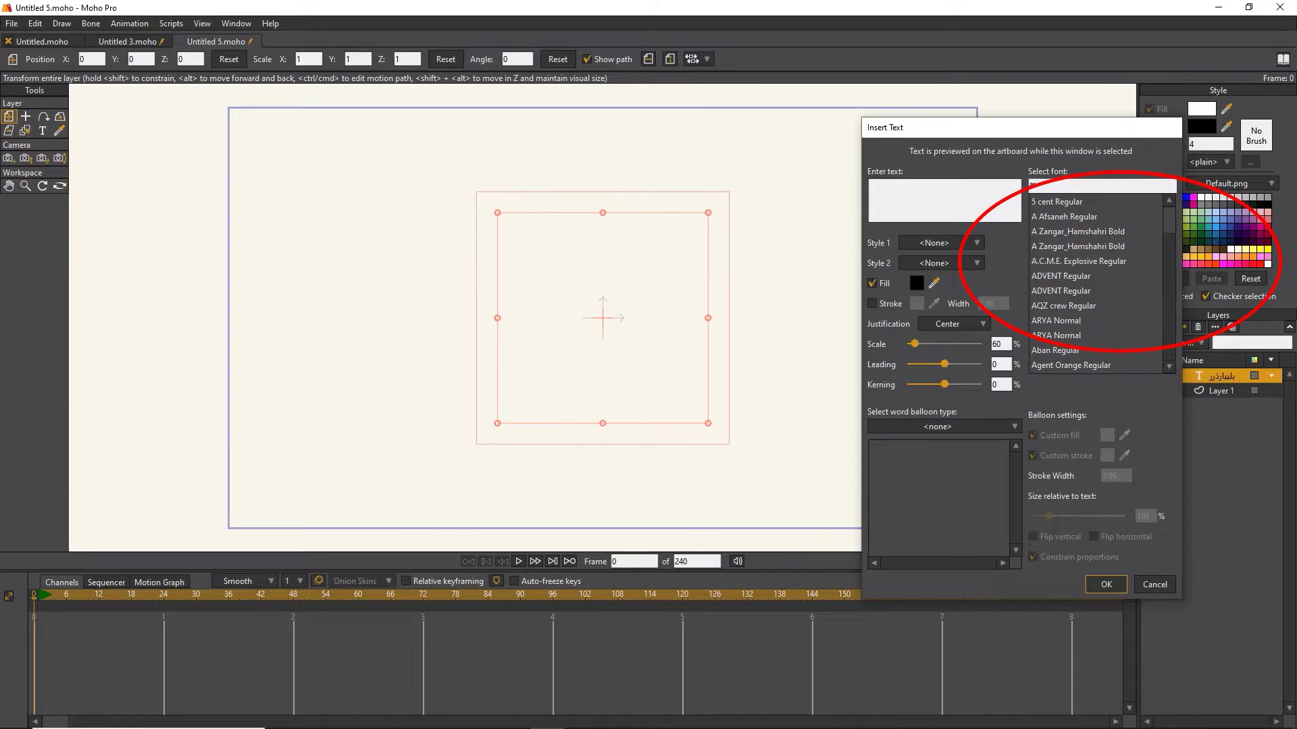
type("i")
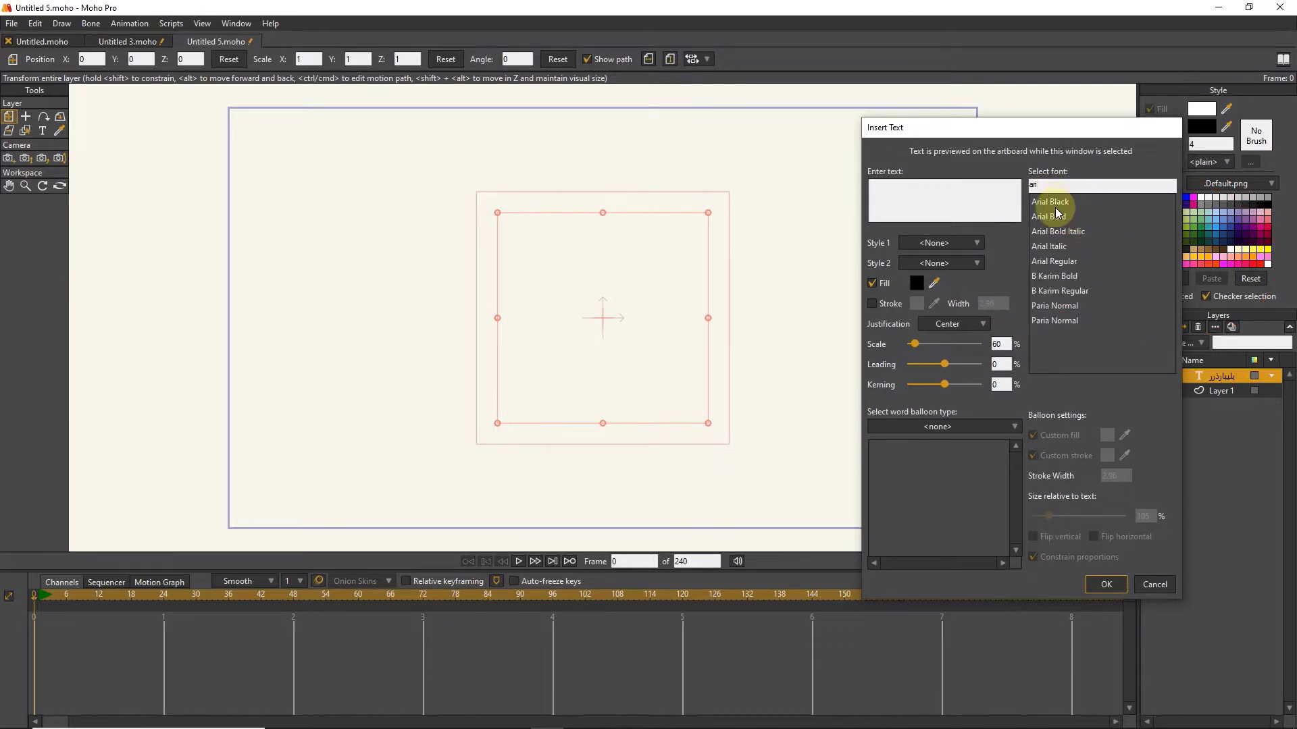
left_click(1051, 219)
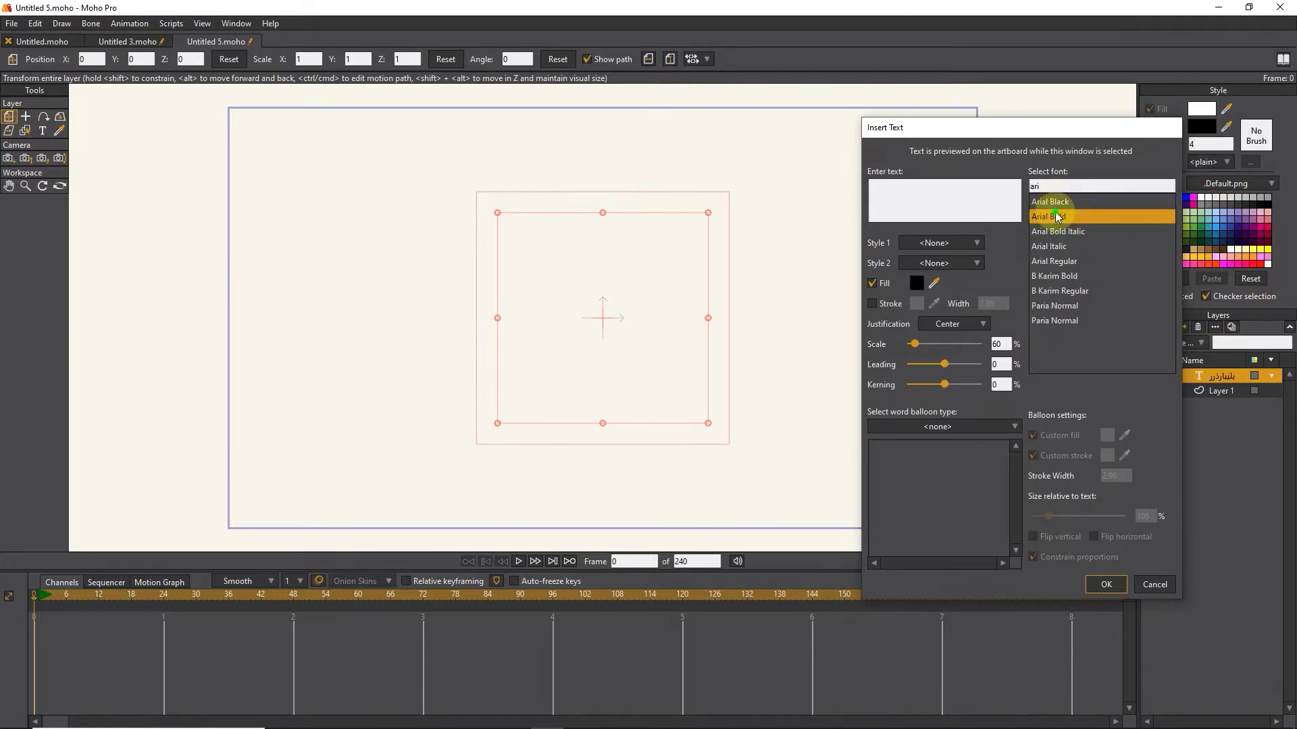
left_click(981, 196)
type("academy")
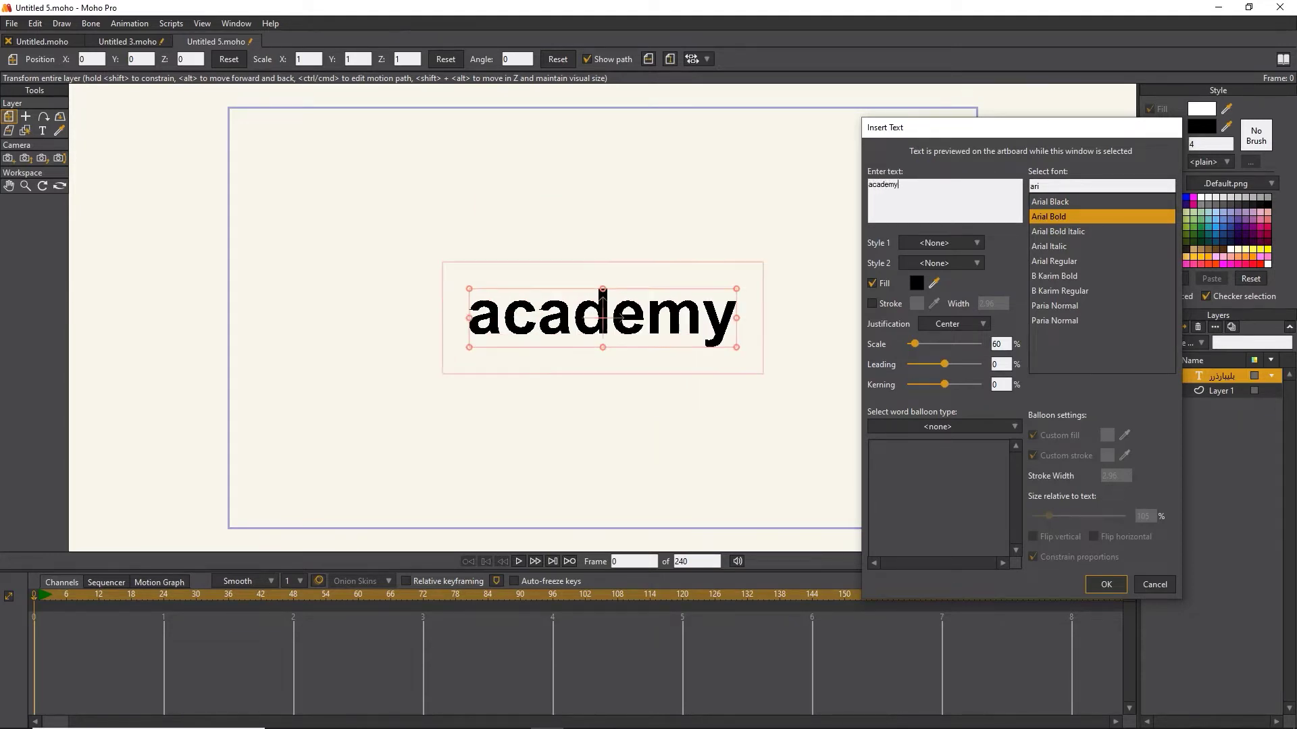
type(" arash")
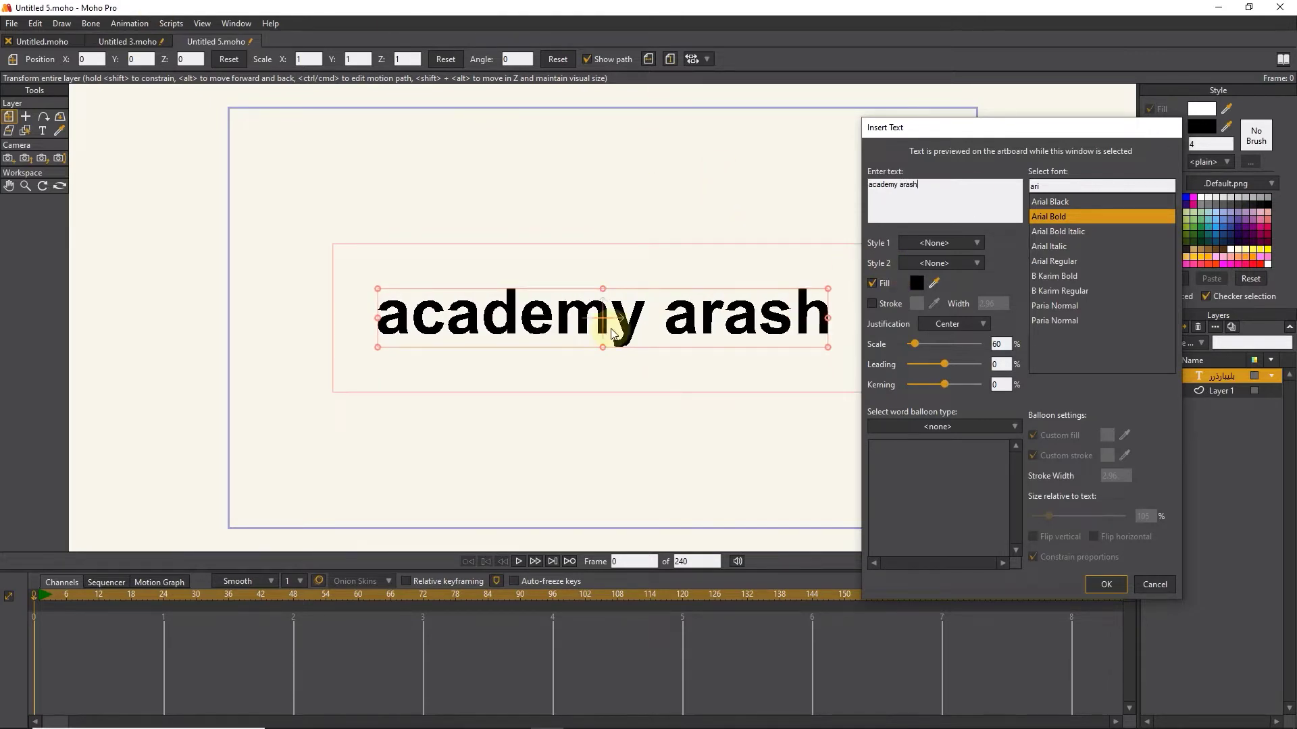
left_click(1109, 582)
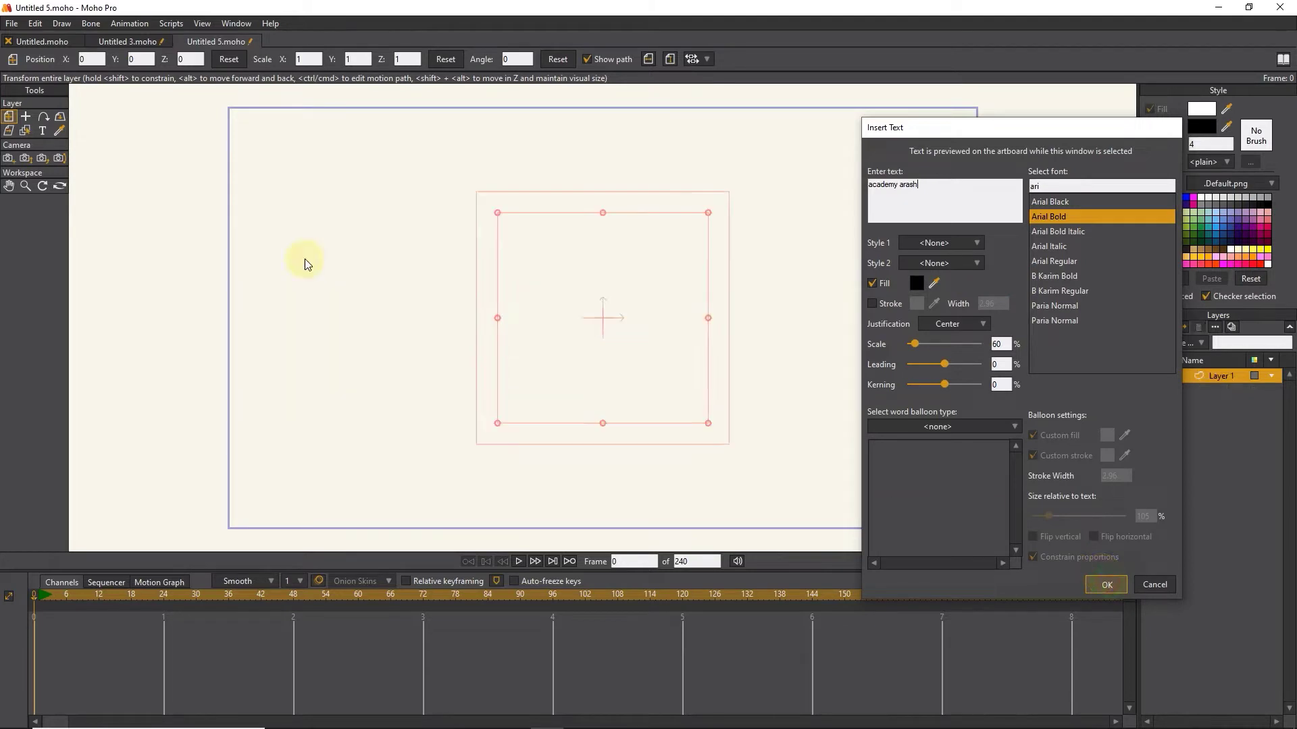
left_click_drag(536, 319, 537, 255)
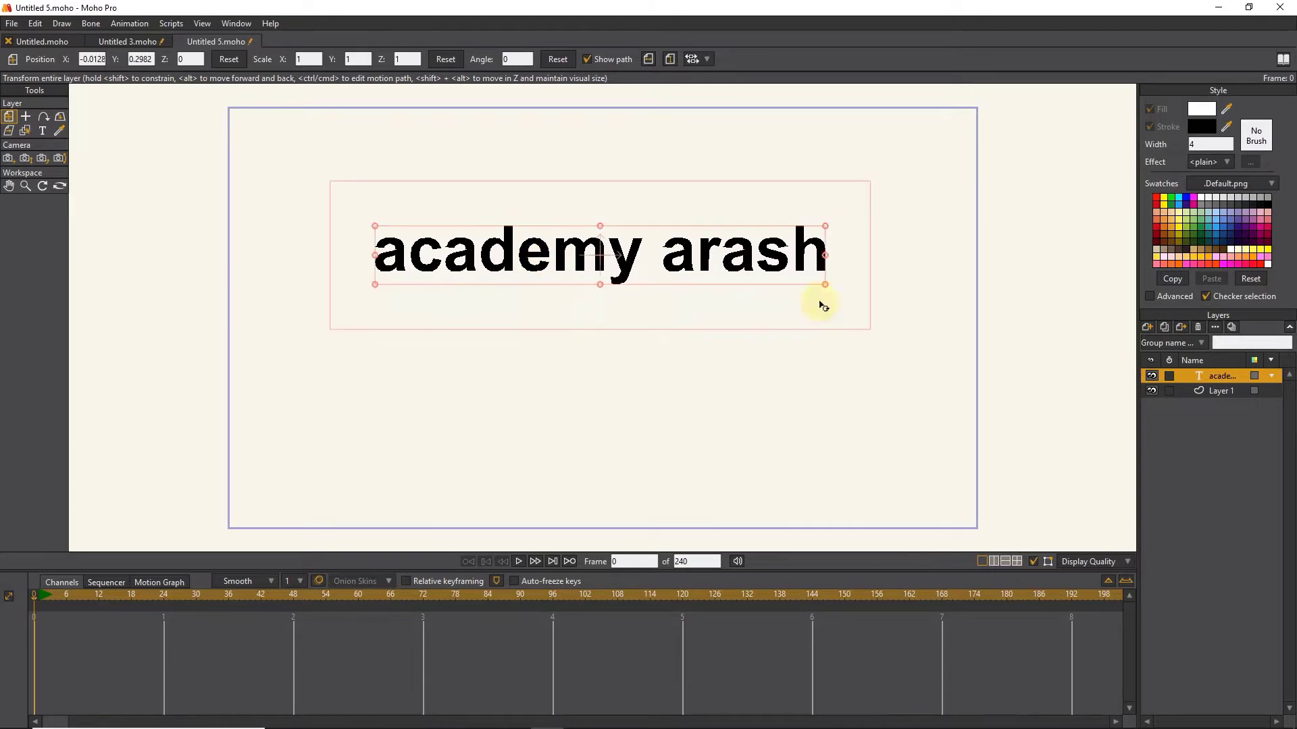
Open the text layer's settings and try a red fill for the text.
double_click(1221, 375)
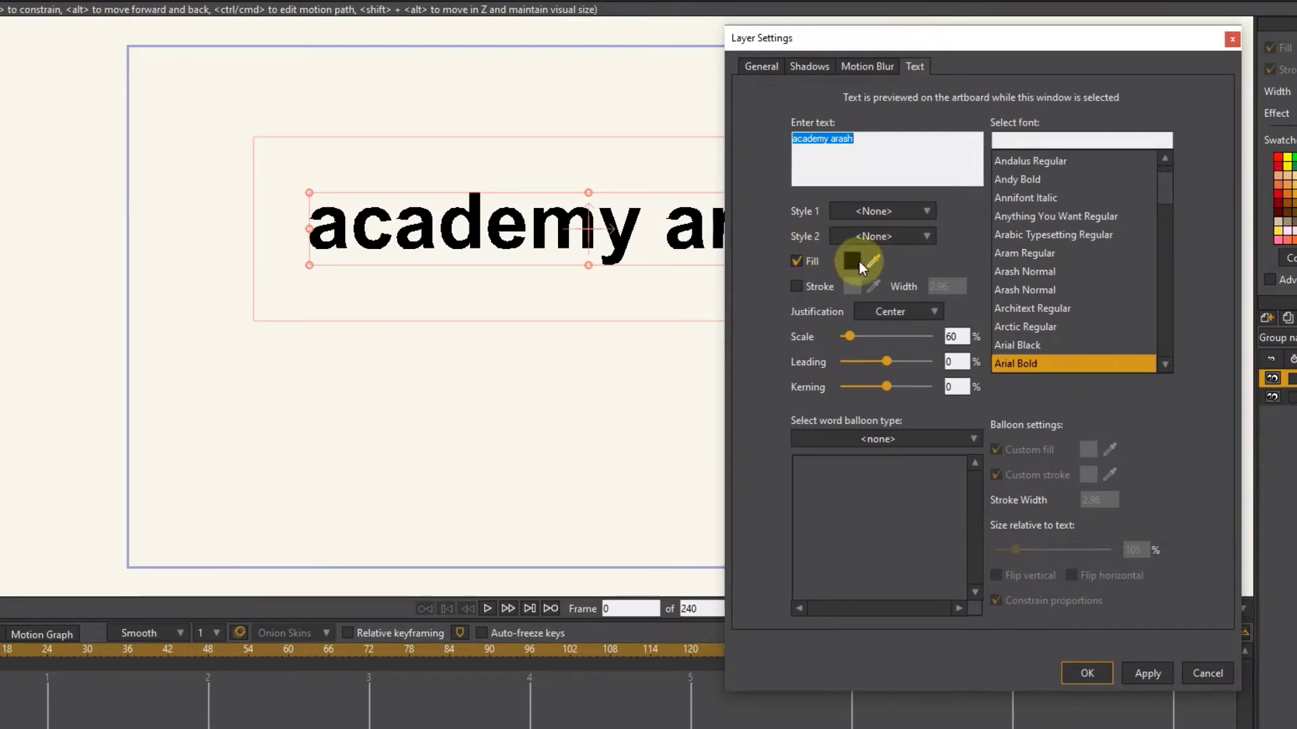
left_click_drag(881, 38, 1037, 65)
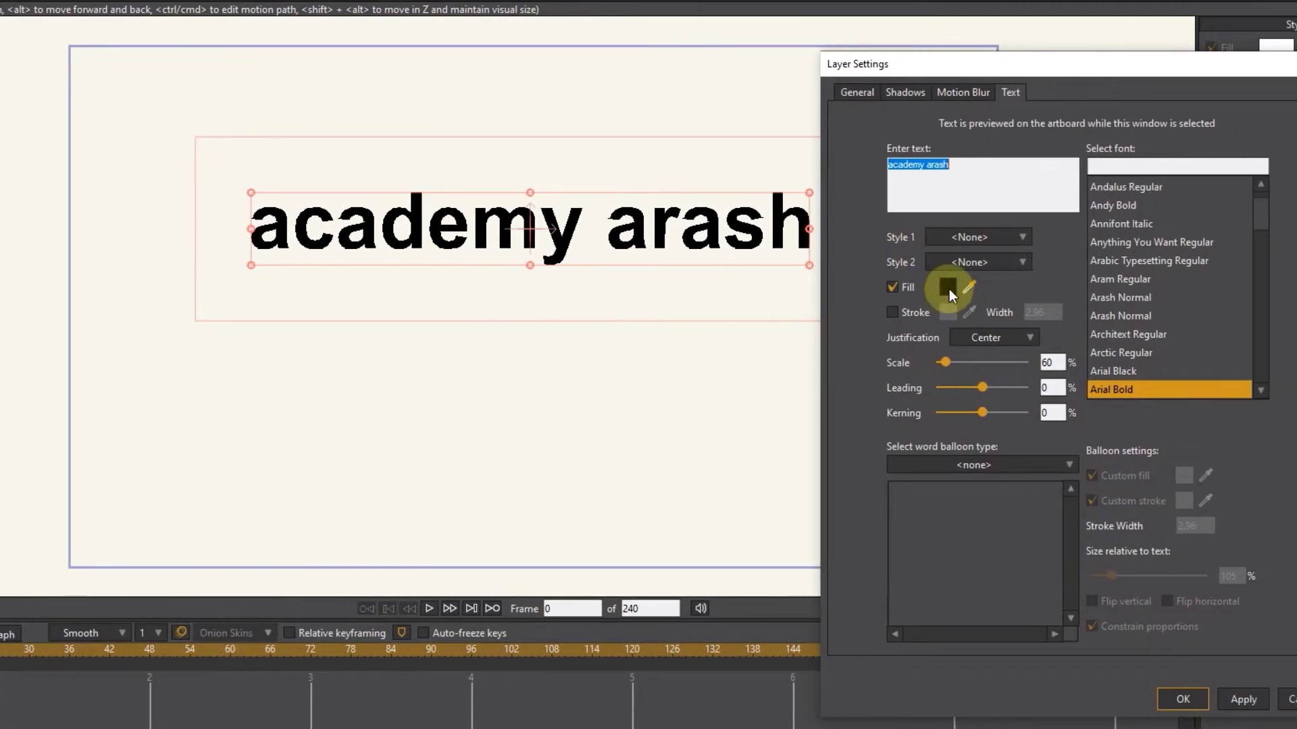
left_click(1006, 287)
left_click_drag(531, 308, 545, 270)
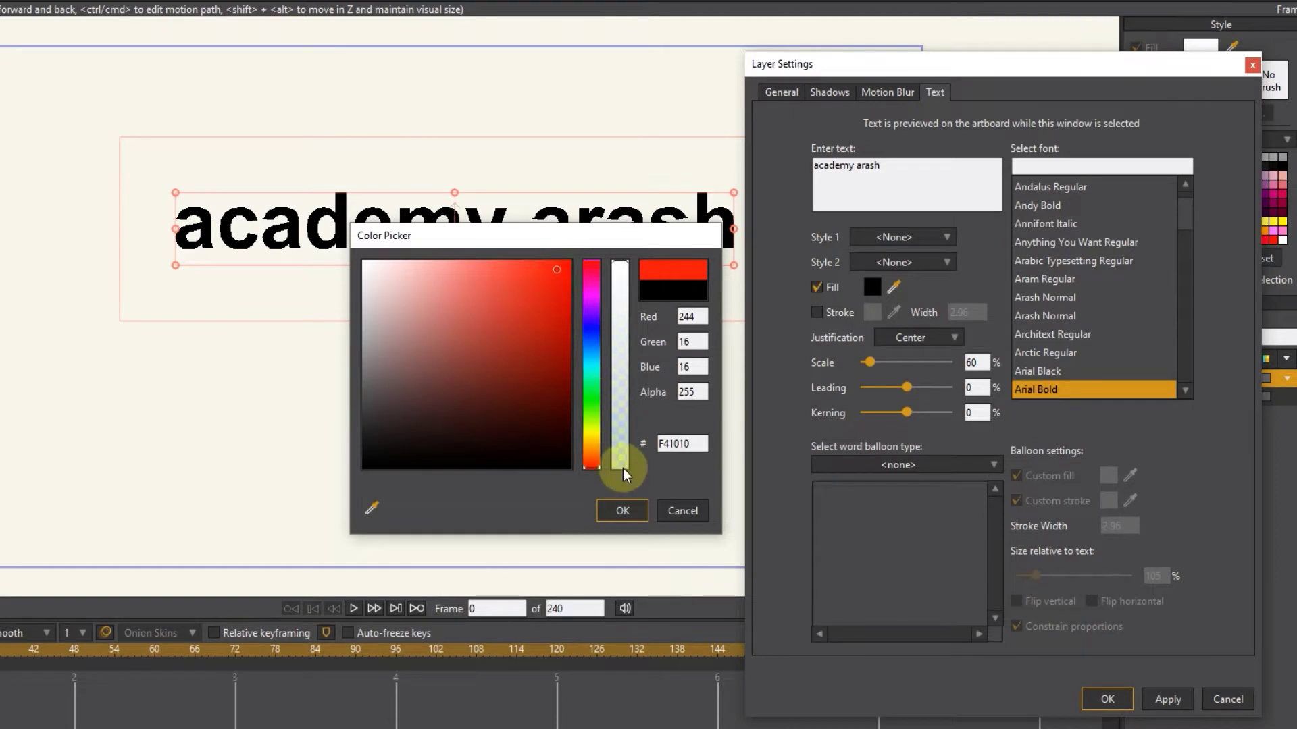
left_click(612, 511)
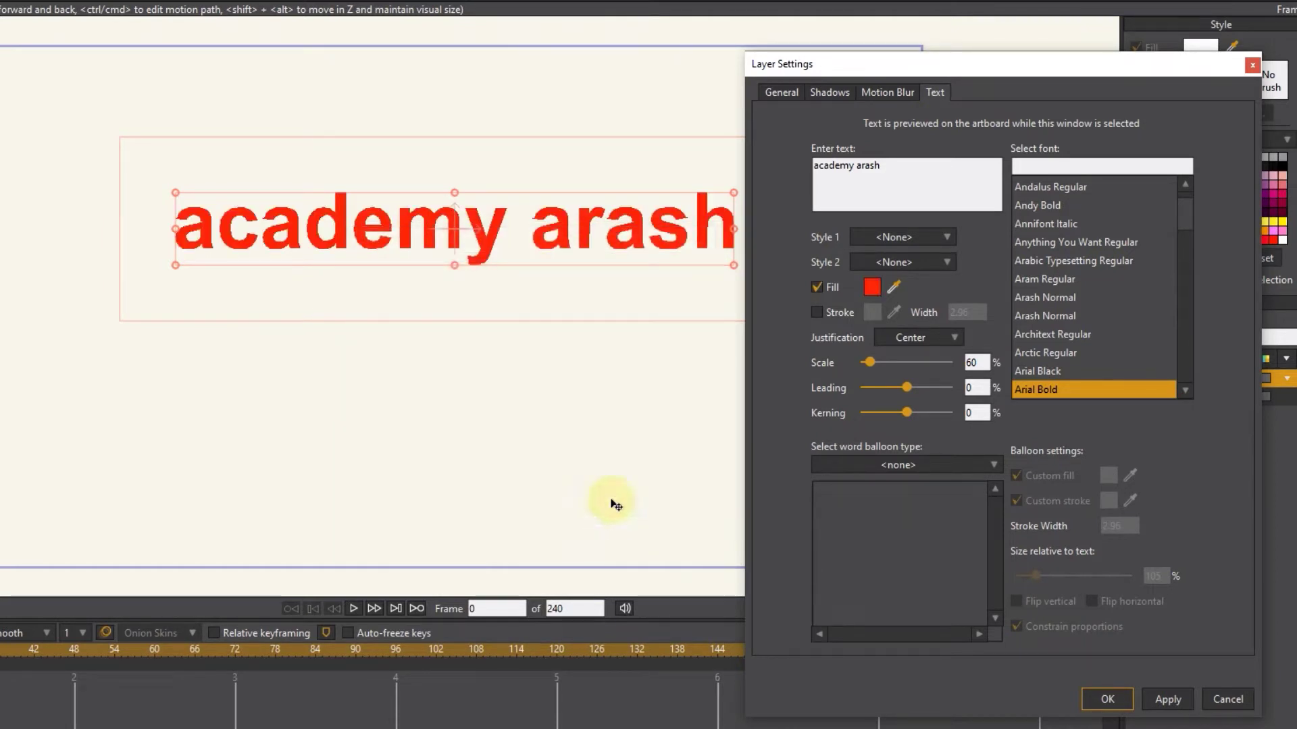
Try a cyan fill, then settle on dark teal 517573 for the text fill.
left_click(866, 289)
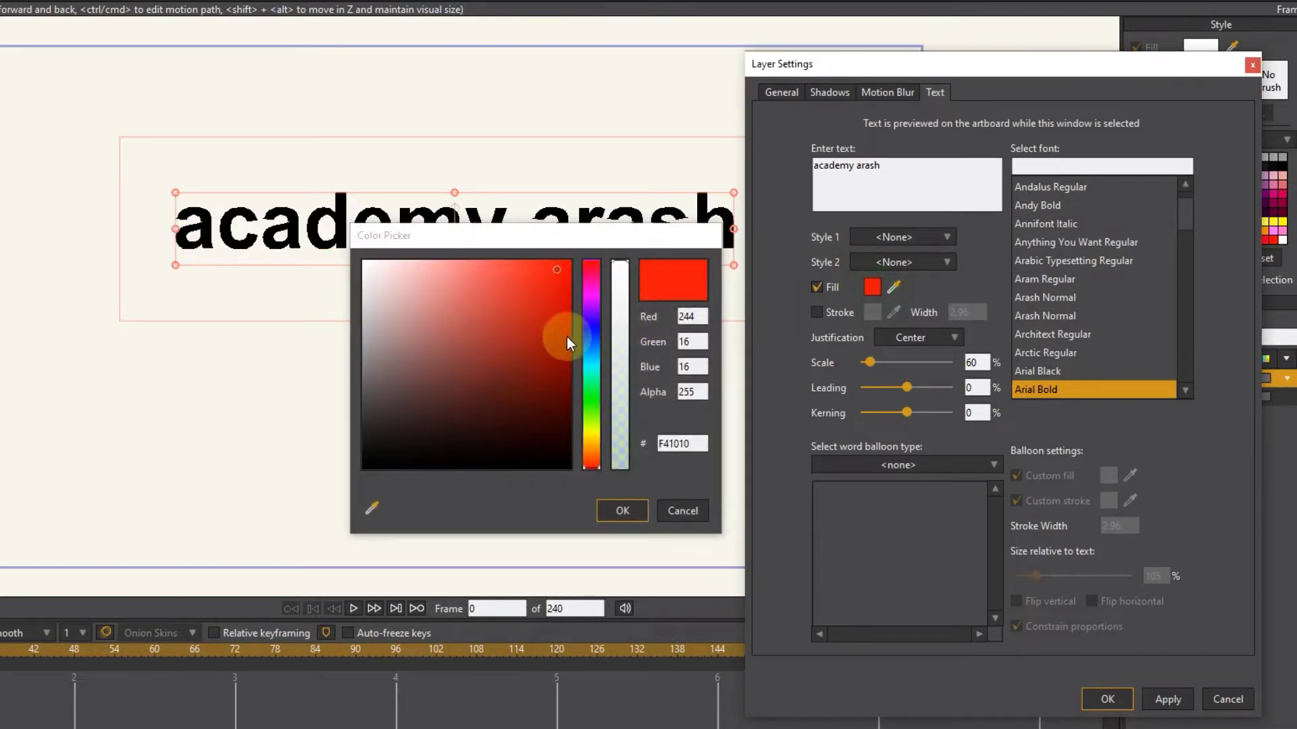
left_click(591, 377)
left_click(541, 280)
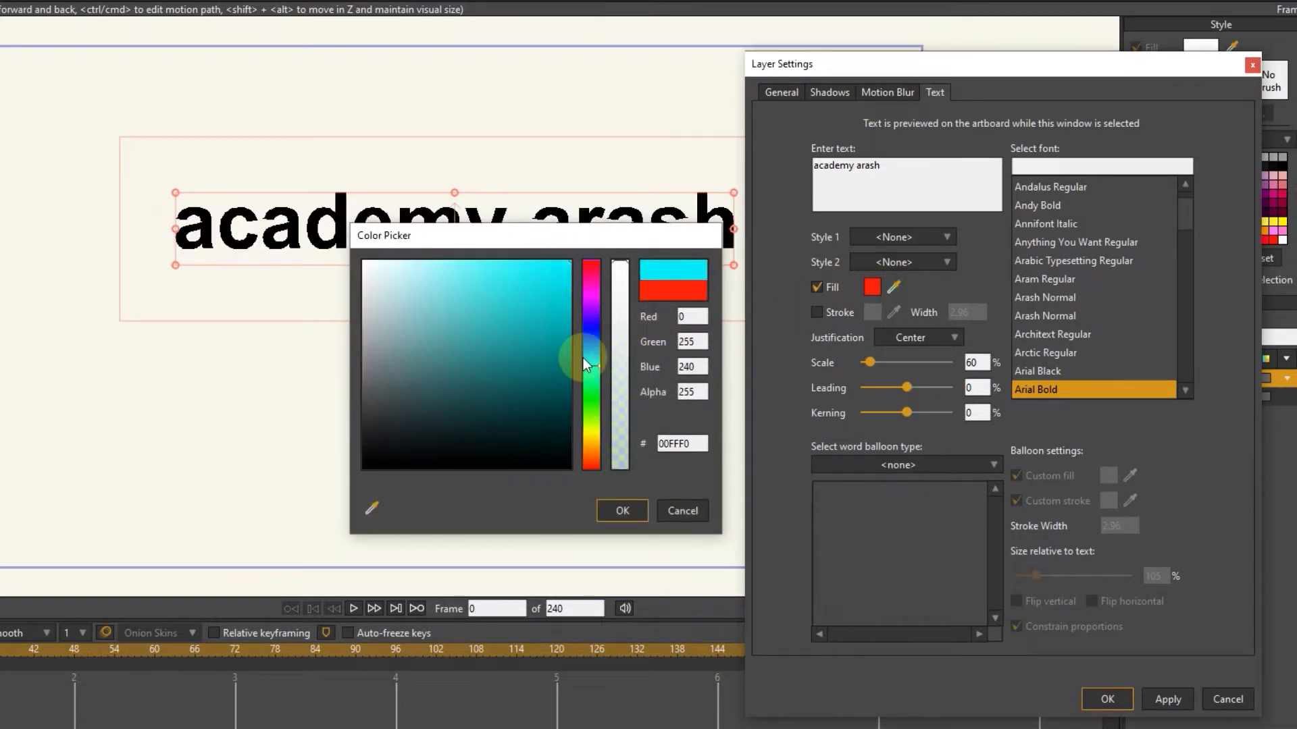
left_click(616, 507)
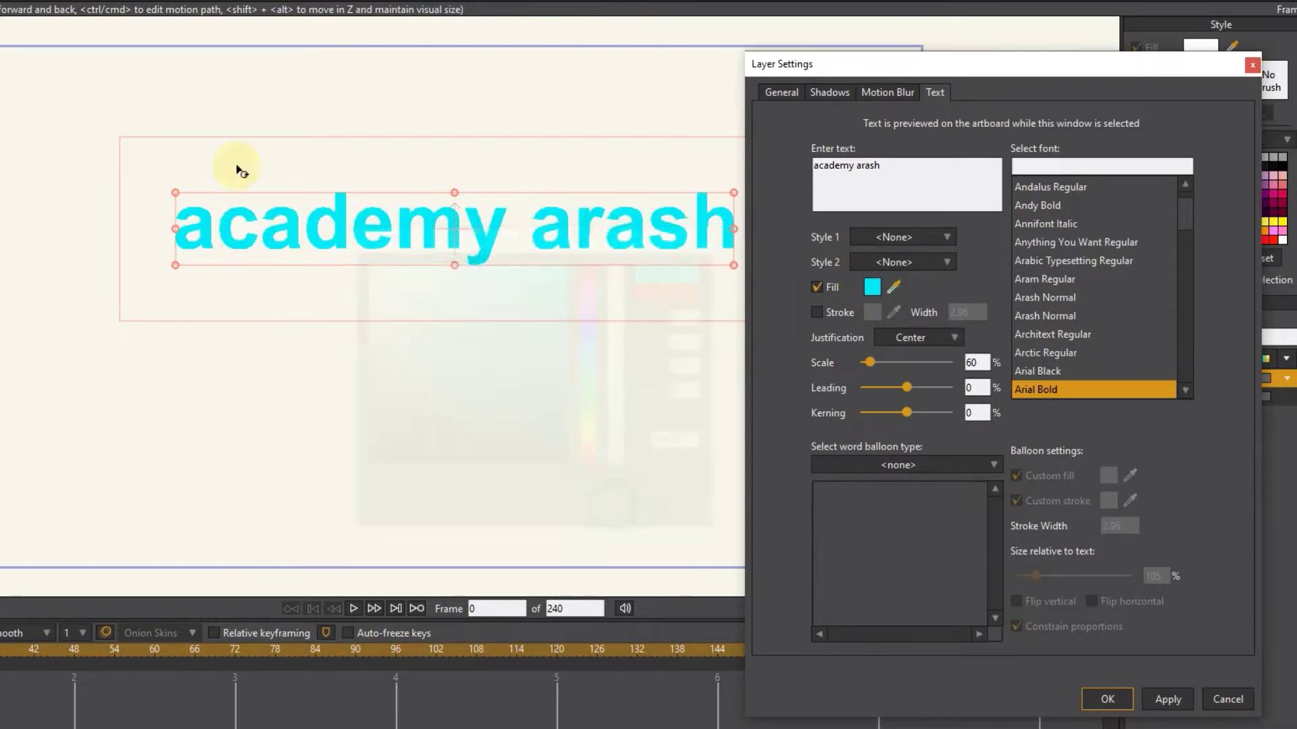
left_click(873, 287)
left_click_drag(500, 336, 427, 374)
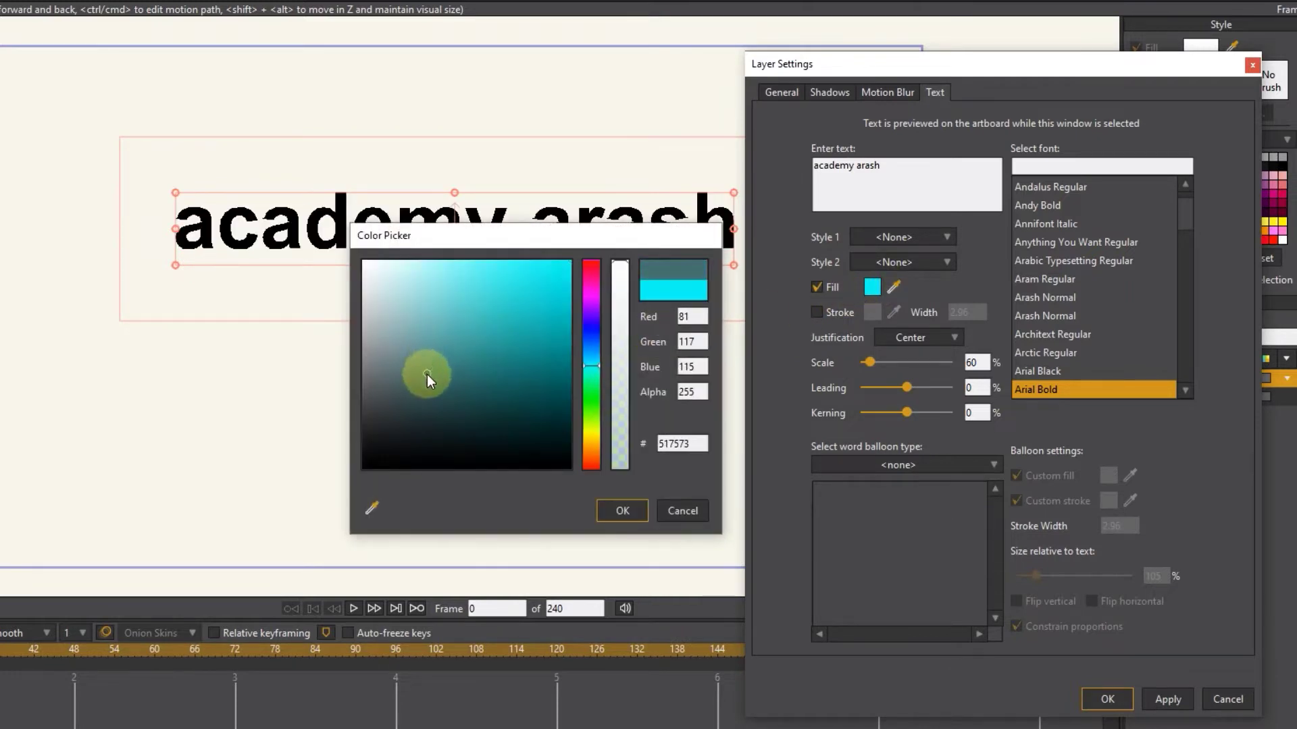
left_click(639, 517)
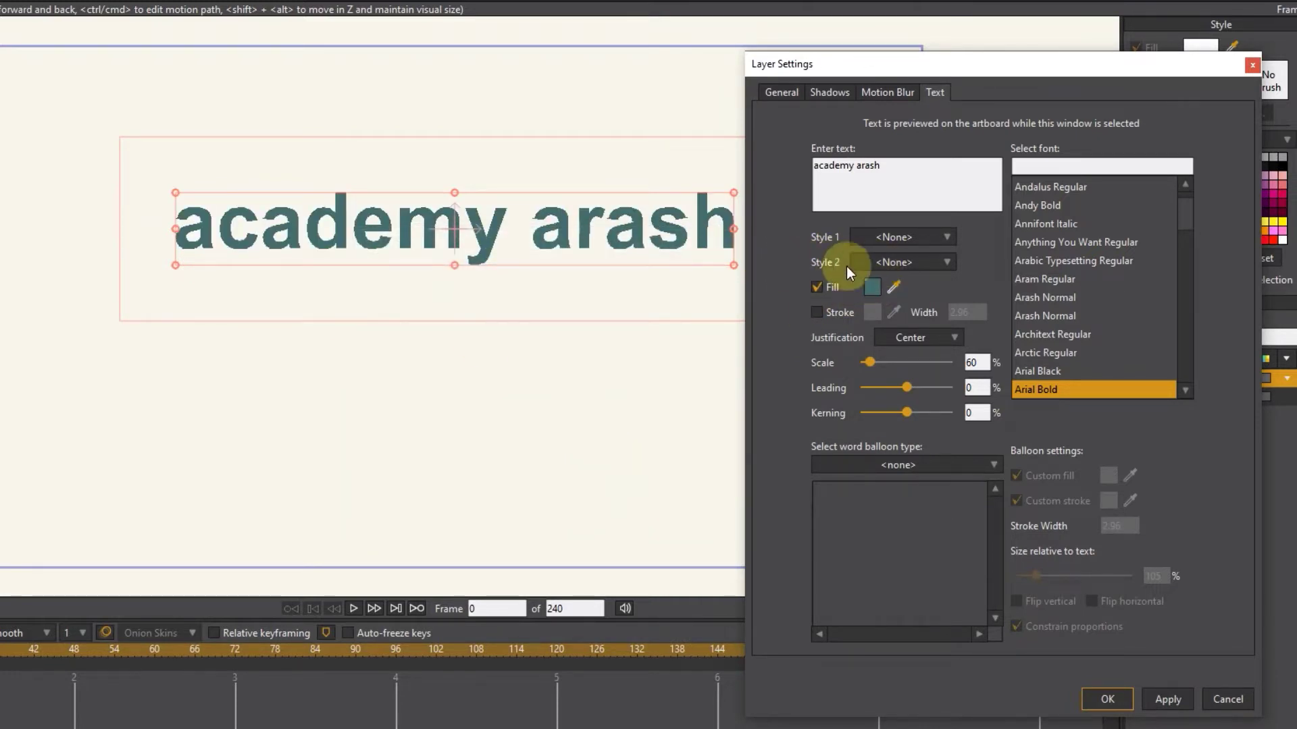
Turn on the text outline and set the text fill to black.
left_click(815, 312)
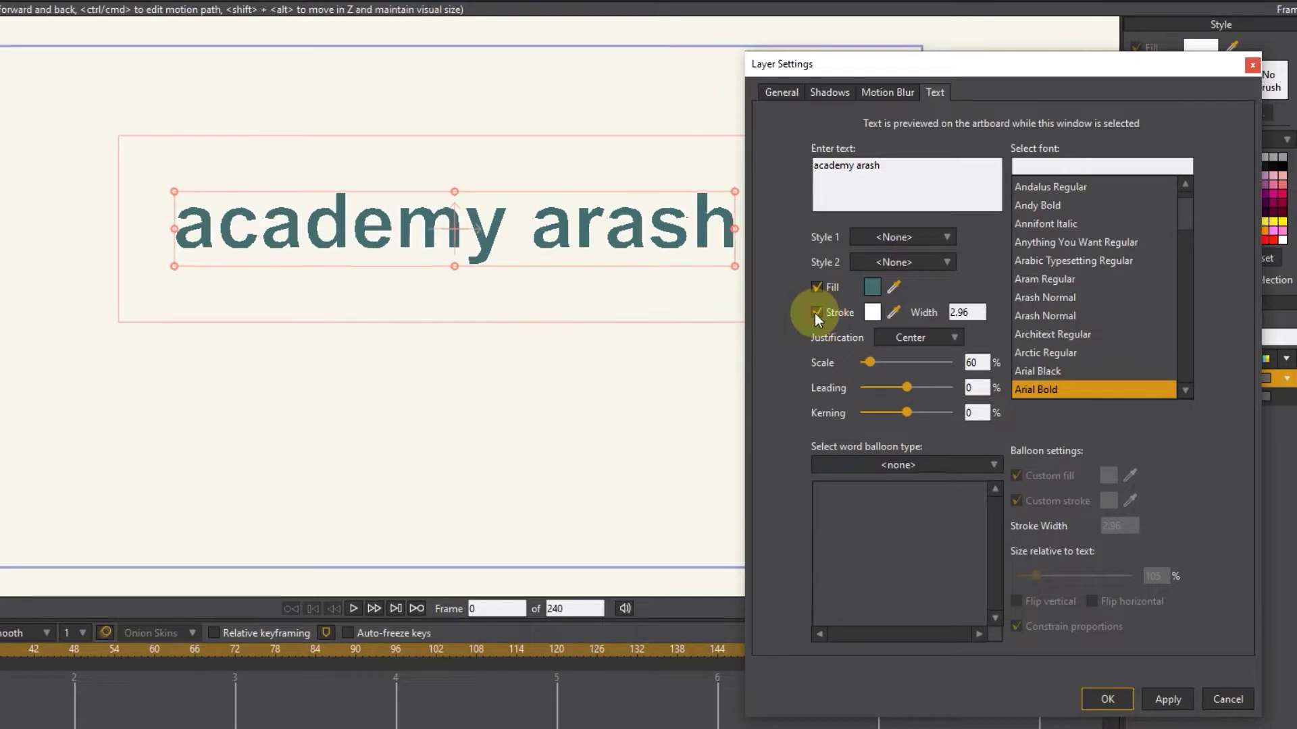
left_click(872, 287)
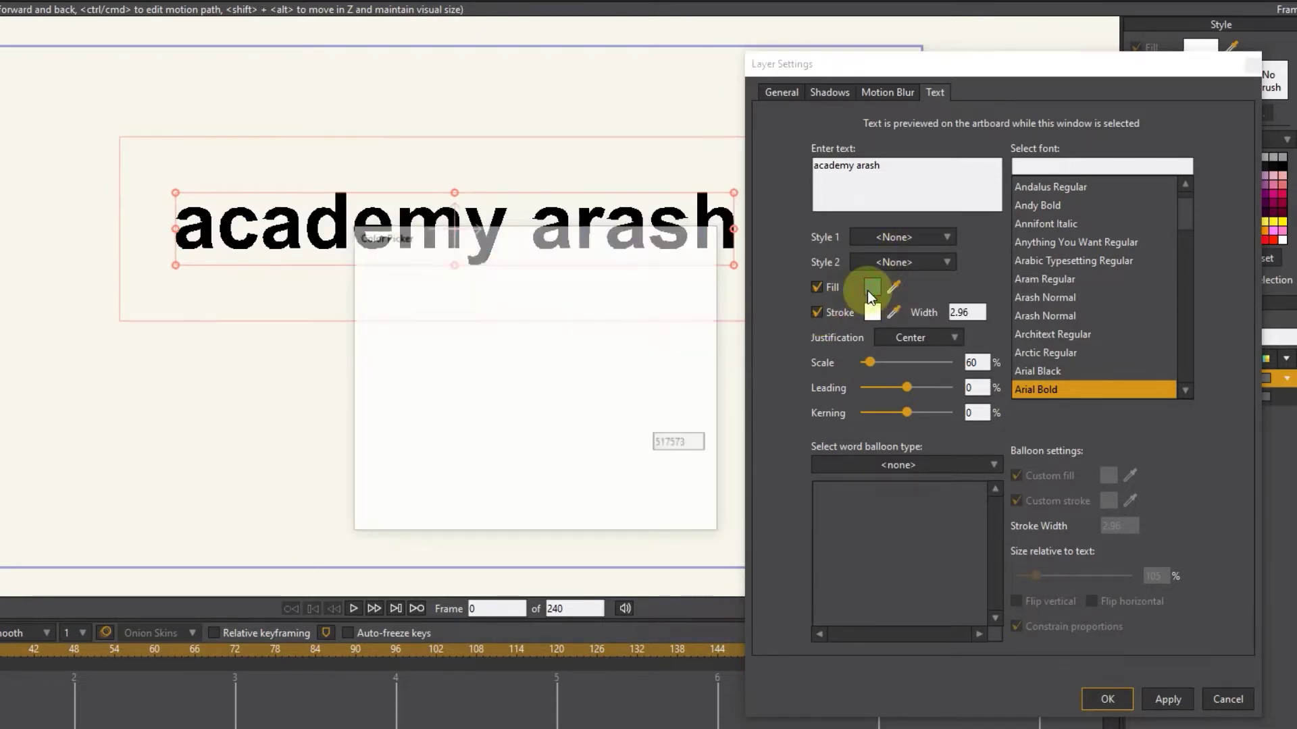
left_click_drag(500, 365, 309, 491)
left_click(620, 510)
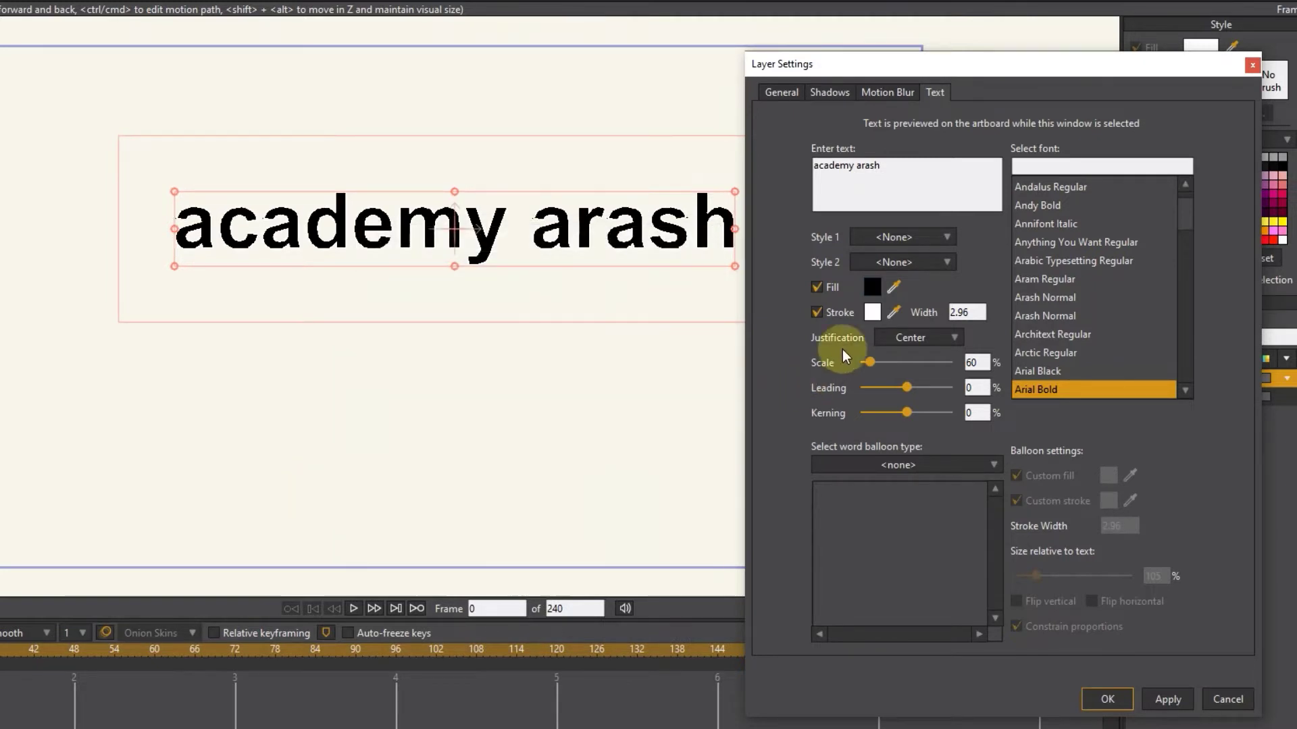
Make the outline red with width 10 and apply the settings.
left_click(872, 312)
left_click_drag(485, 285, 548, 267)
left_click(605, 510)
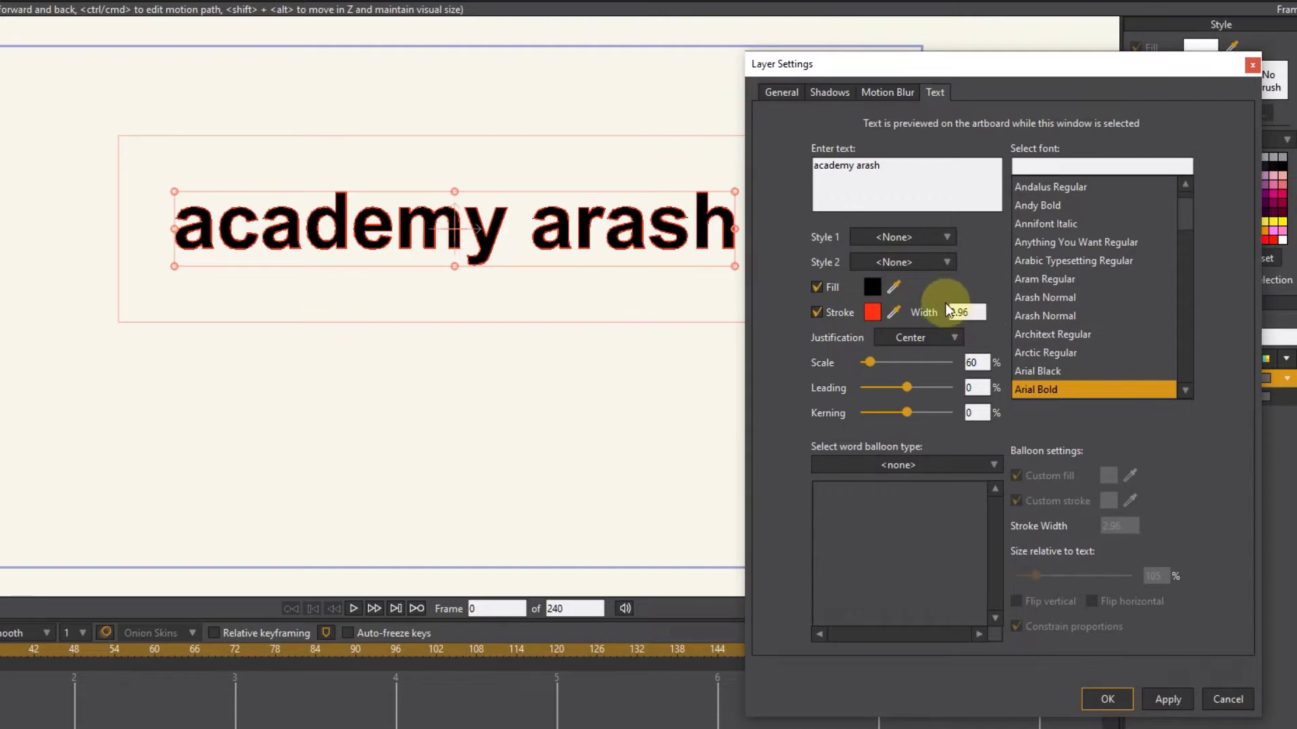
left_click_drag(969, 313, 922, 317)
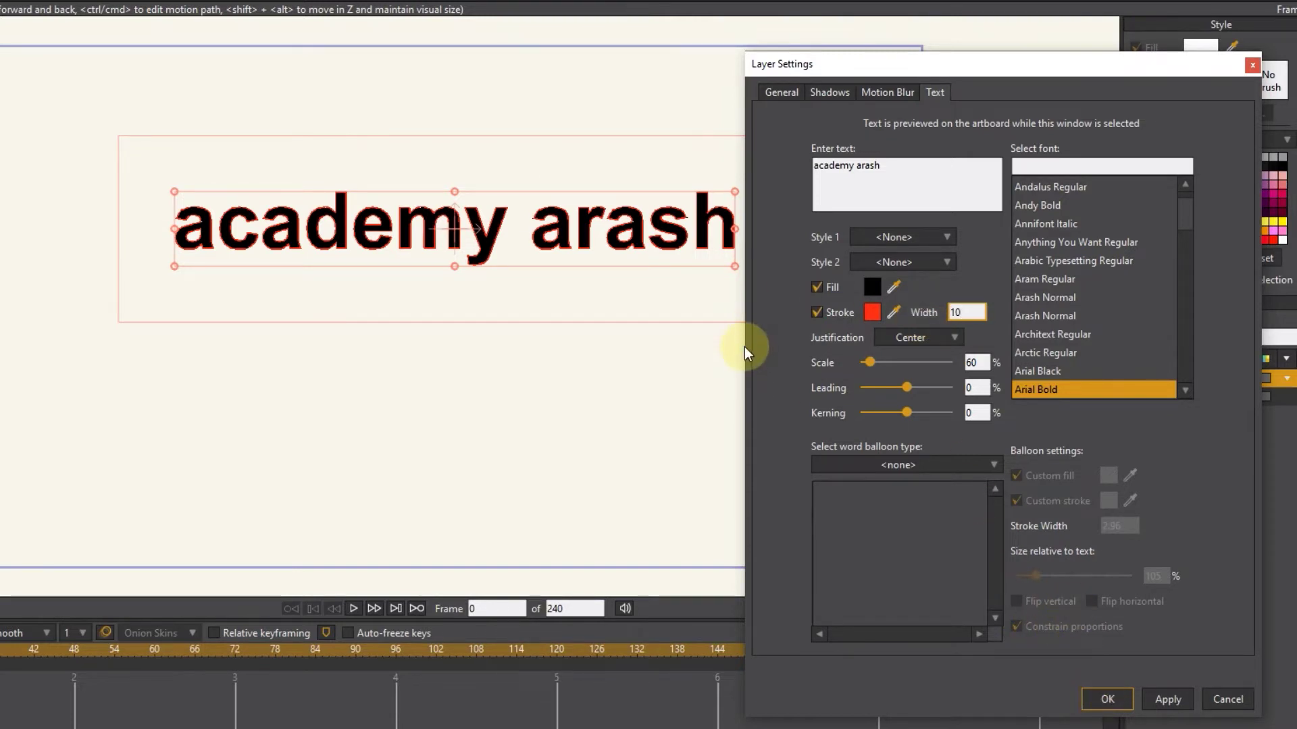
left_click(1107, 699)
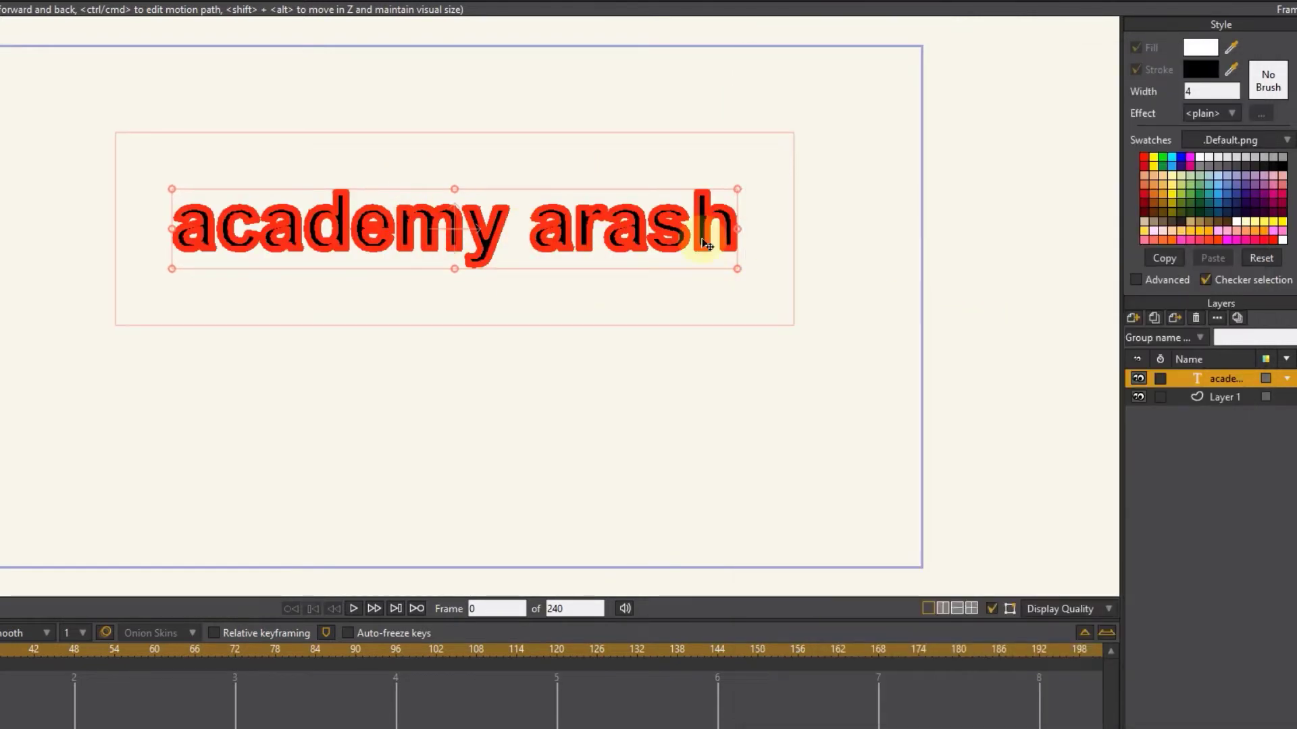
Reduce the outline width to 5 in the text layer's settings.
double_click(1218, 375)
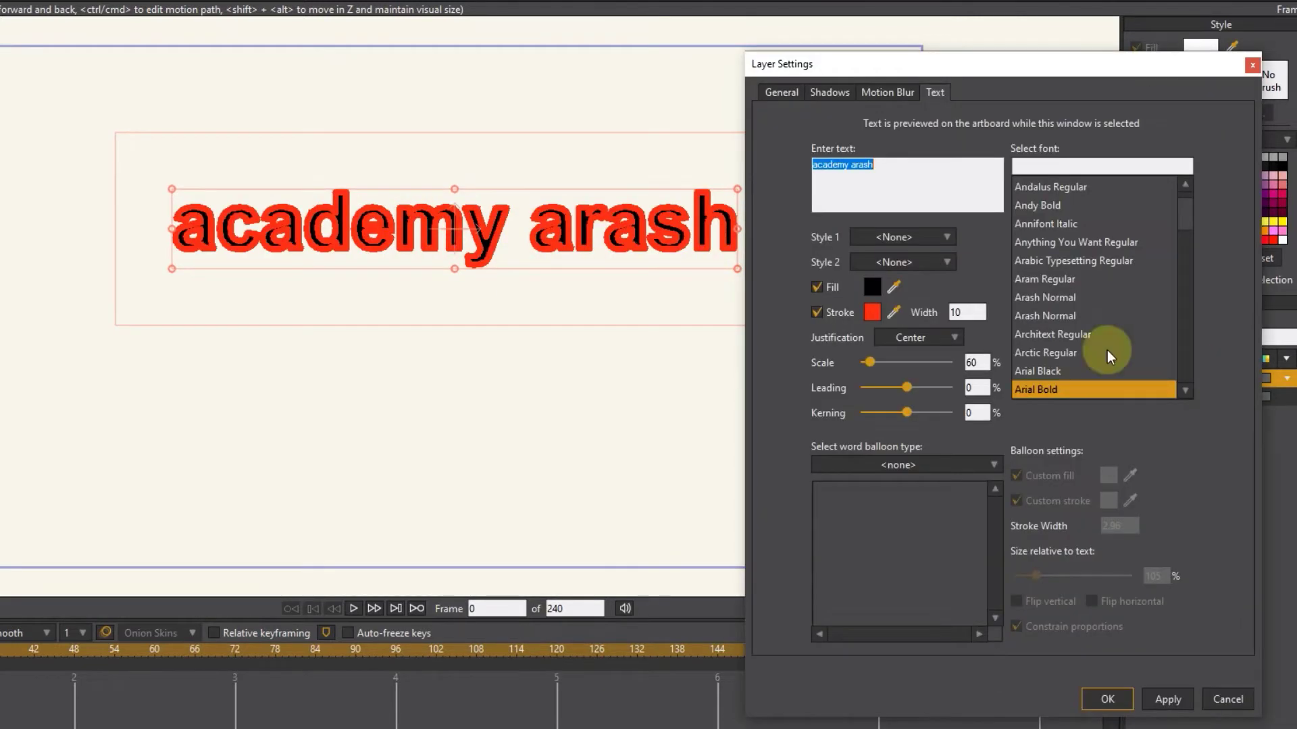
double_click(966, 312)
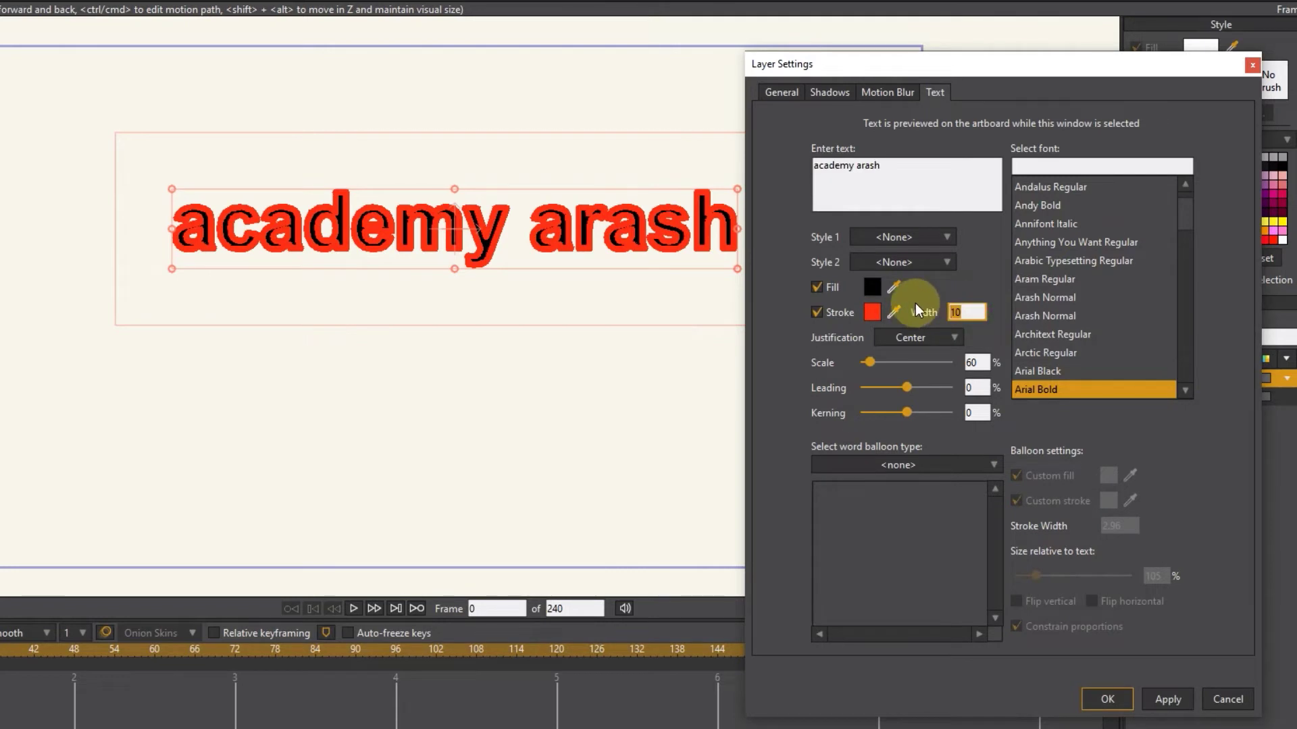
type("5")
left_click(1107, 699)
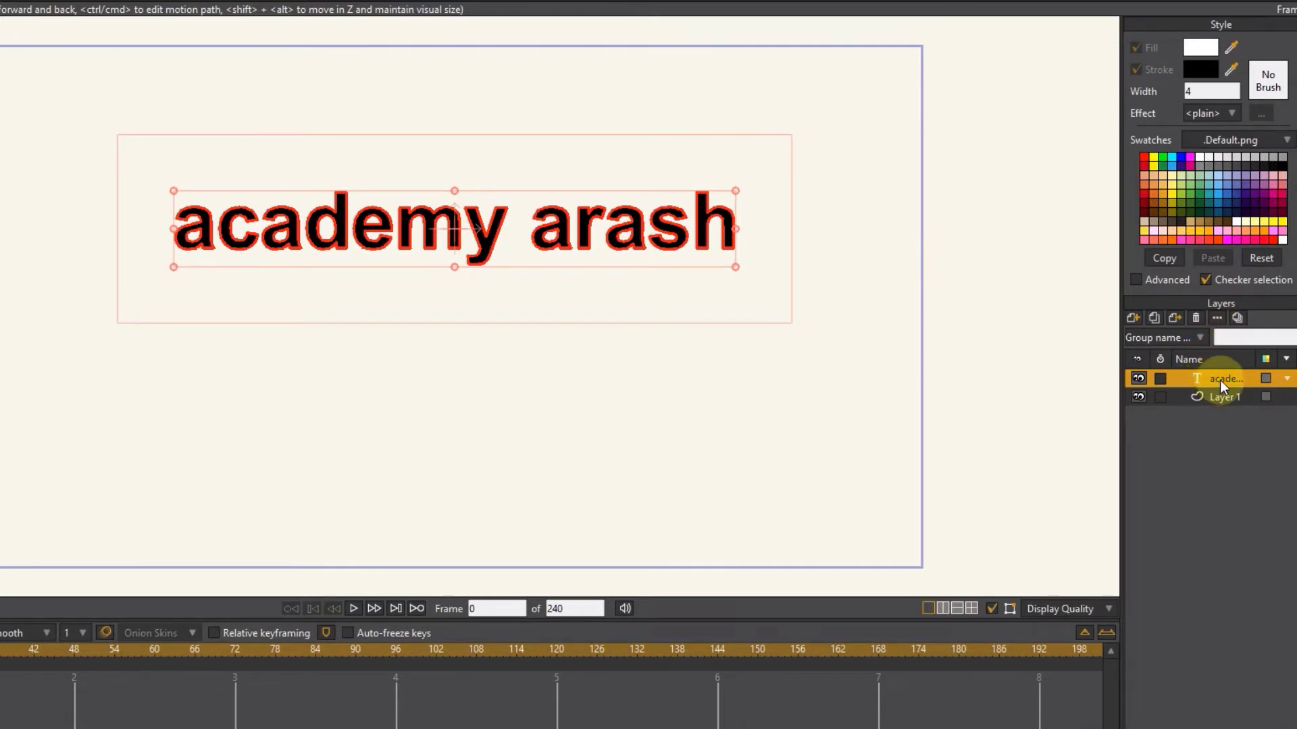
double_click(1220, 379)
left_click(919, 337)
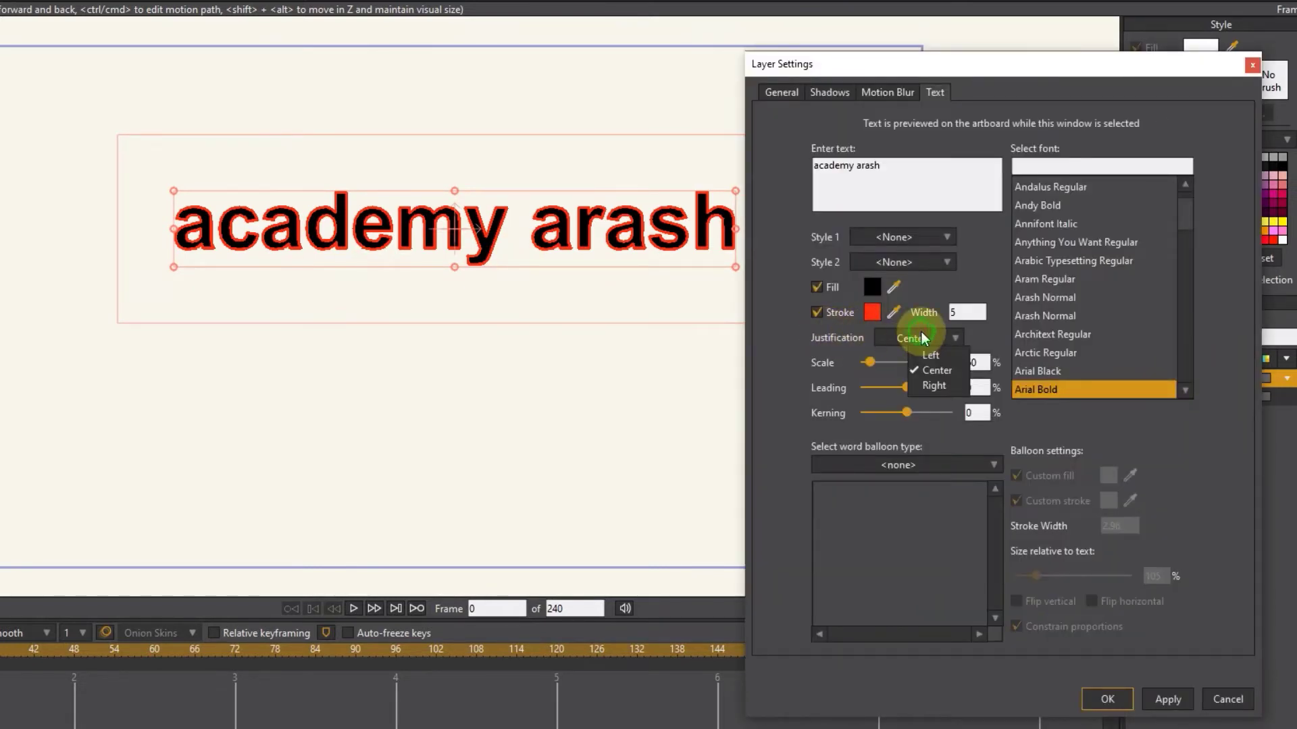
left_click(929, 361)
left_click(932, 337)
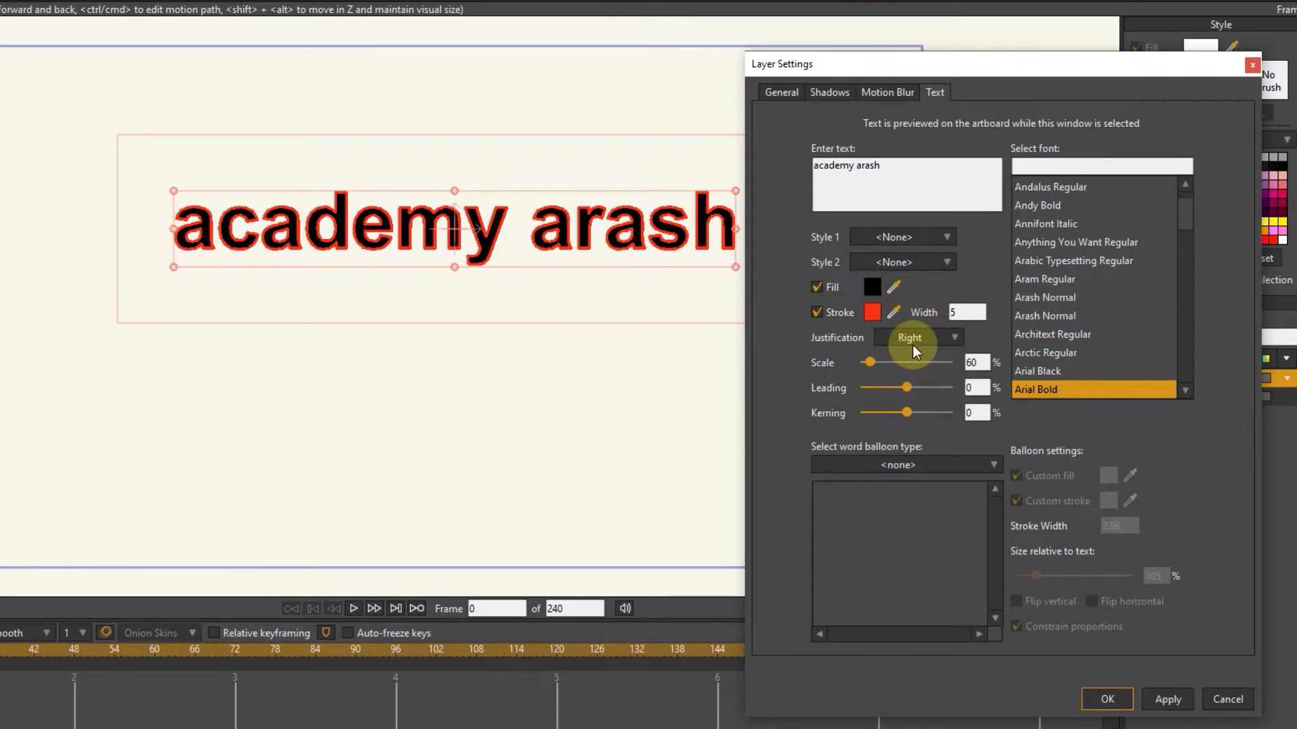
left_click(905, 339)
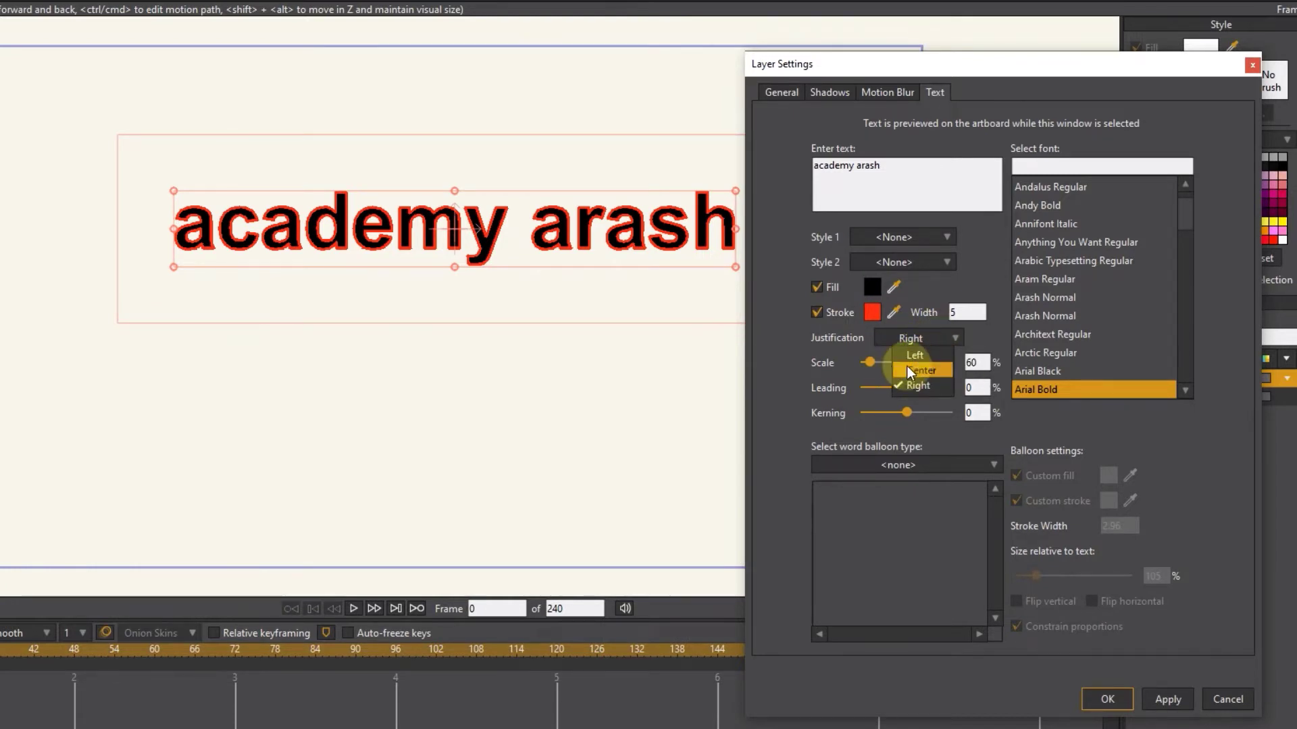
left_click(921, 370)
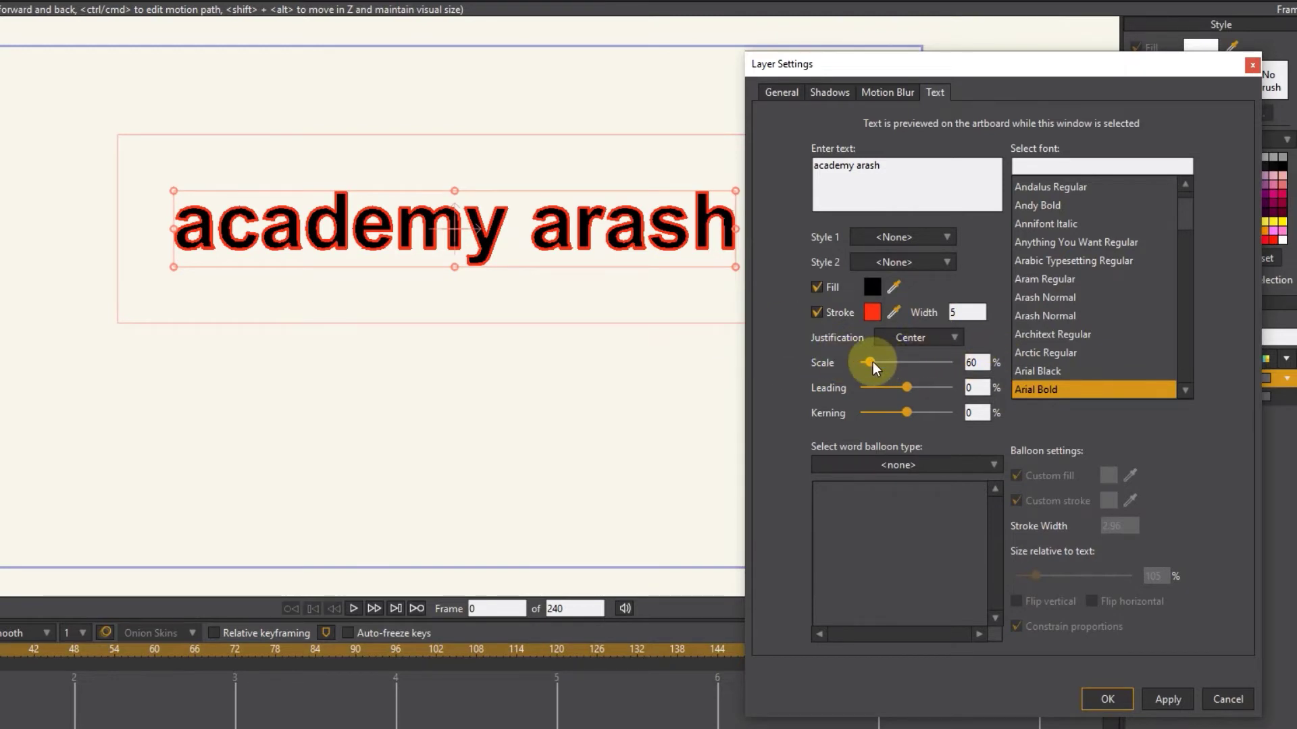
Set the text scale to 41%, leading to -14% and kerning to 6%.
mouse_move(872, 362)
left_mouse_down()
mouse_move(888, 362)
mouse_move(866, 366)
left_mouse_up()
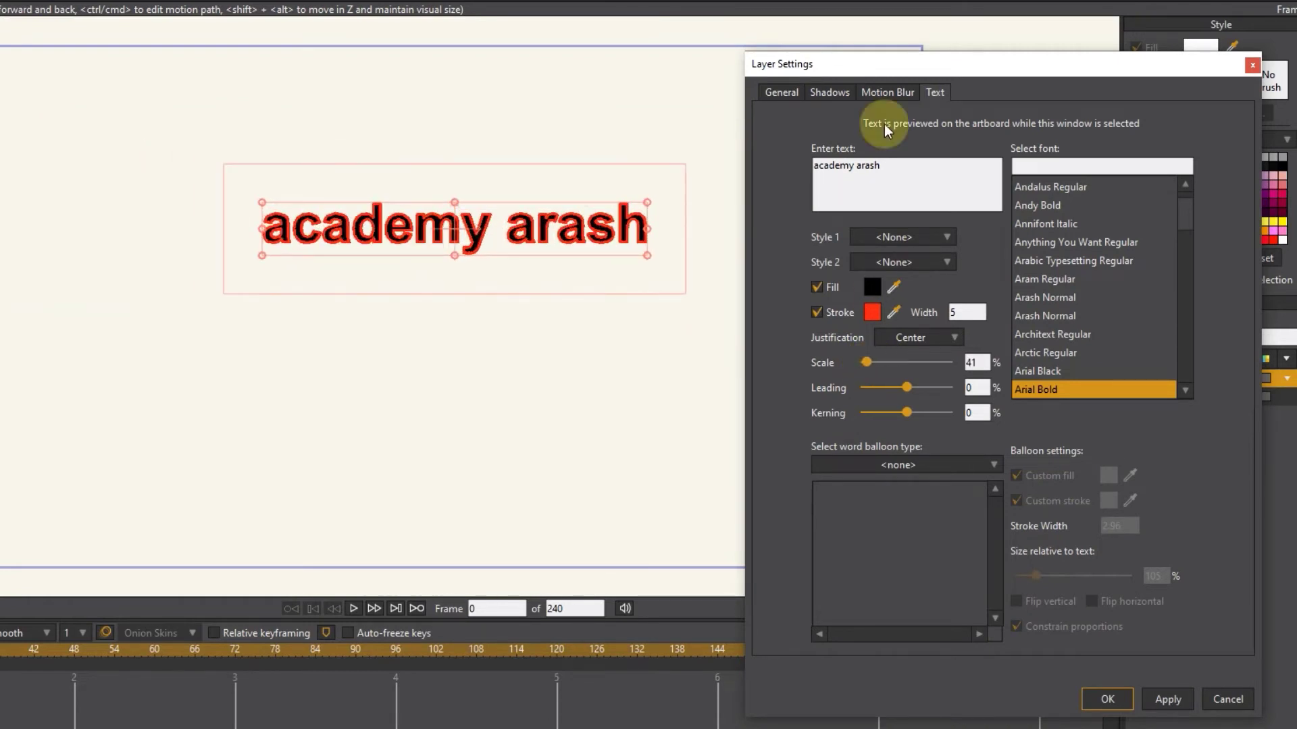
left_click_drag(880, 65, 898, 65)
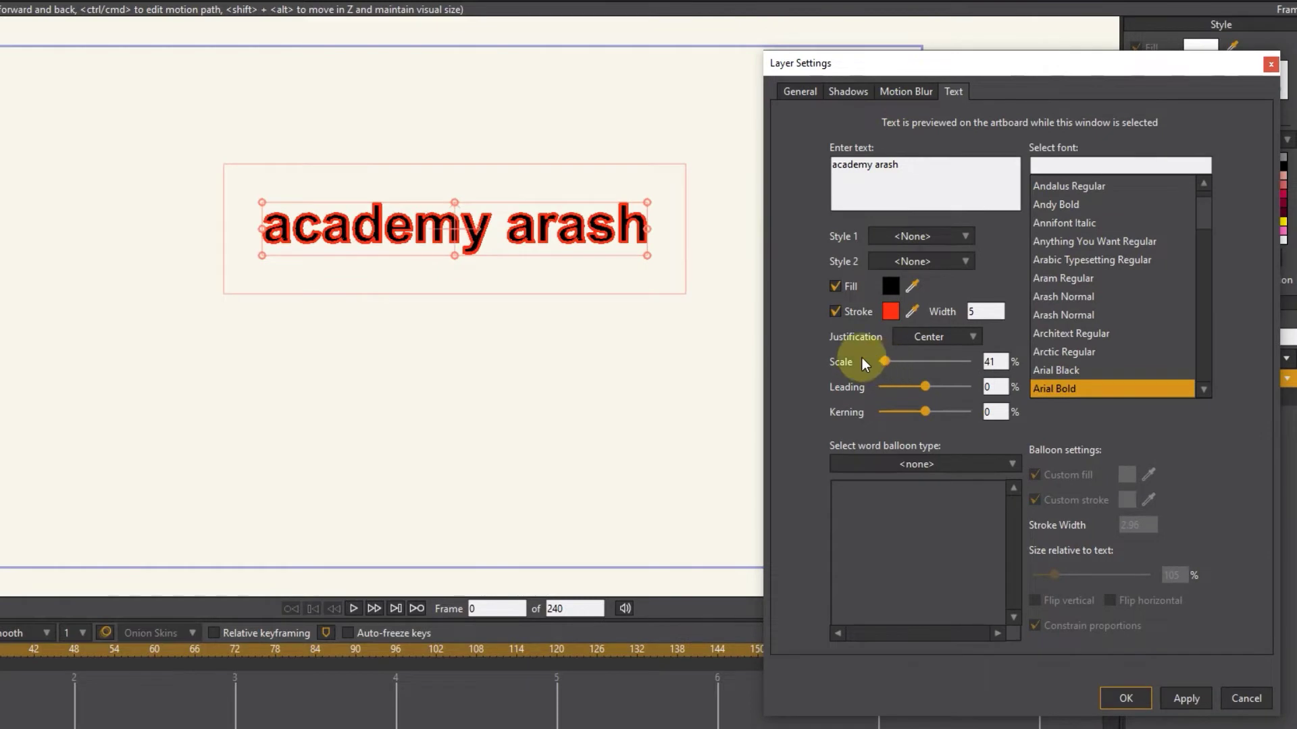
mouse_move(935, 411)
left_mouse_down()
mouse_move(956, 413)
mouse_move(903, 423)
mouse_move(939, 424)
mouse_move(923, 387)
mouse_move(926, 408)
mouse_move(939, 407)
mouse_move(926, 407)
left_mouse_up()
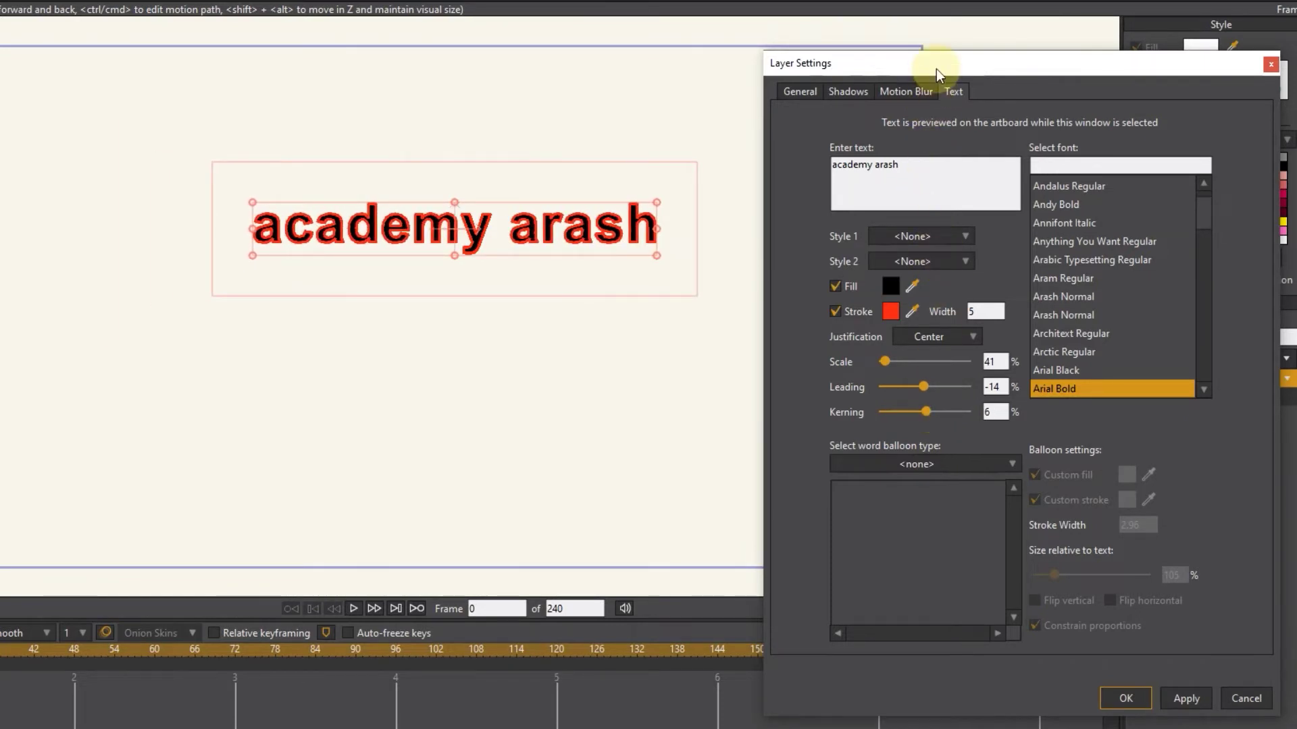
left_click_drag(936, 69, 914, 19)
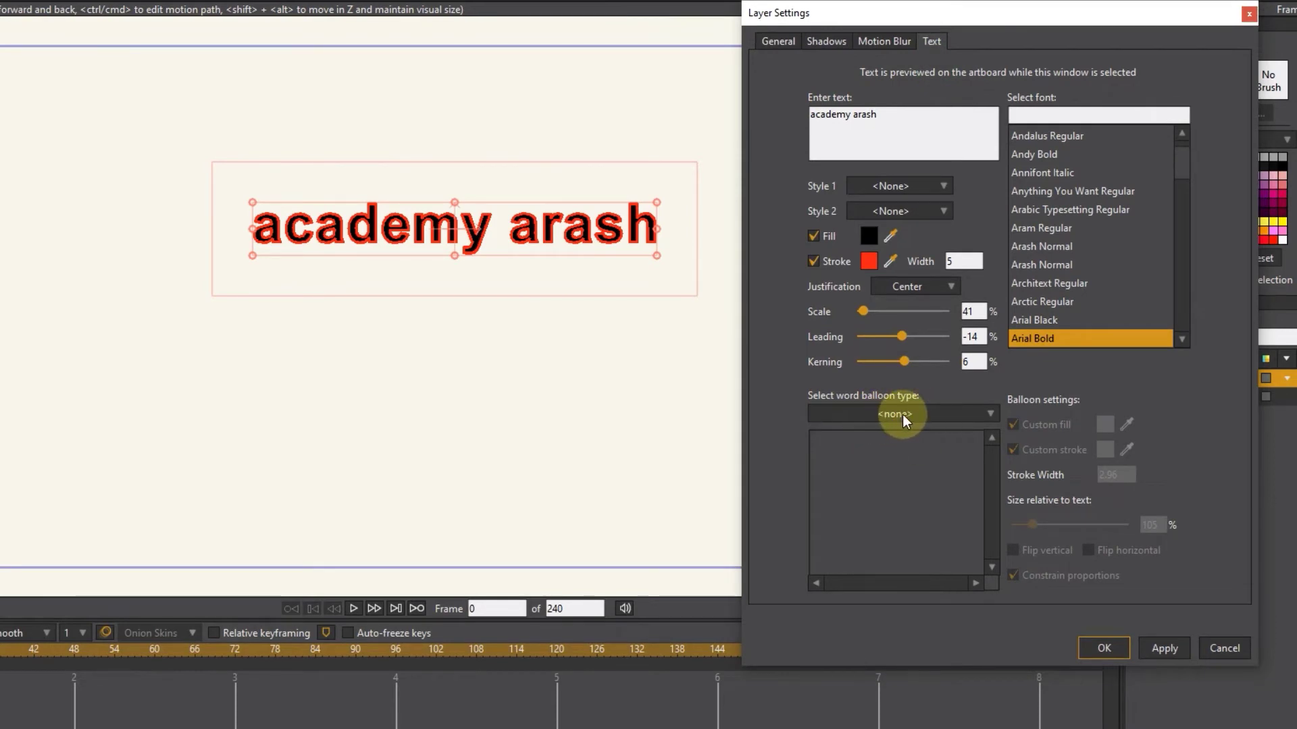
Try CK_Square_Balloon, then choose CK_Boom_Balloon as the word balloon type.
left_click(878, 413)
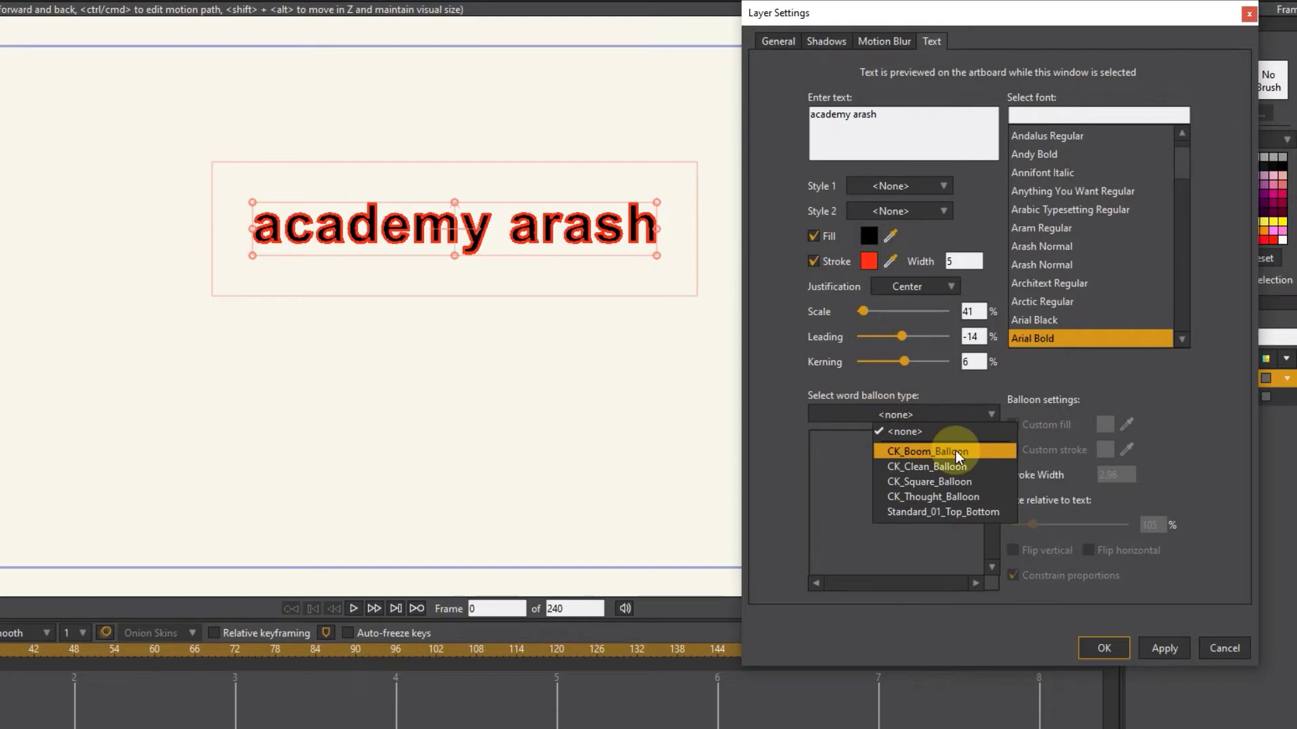
left_click(974, 485)
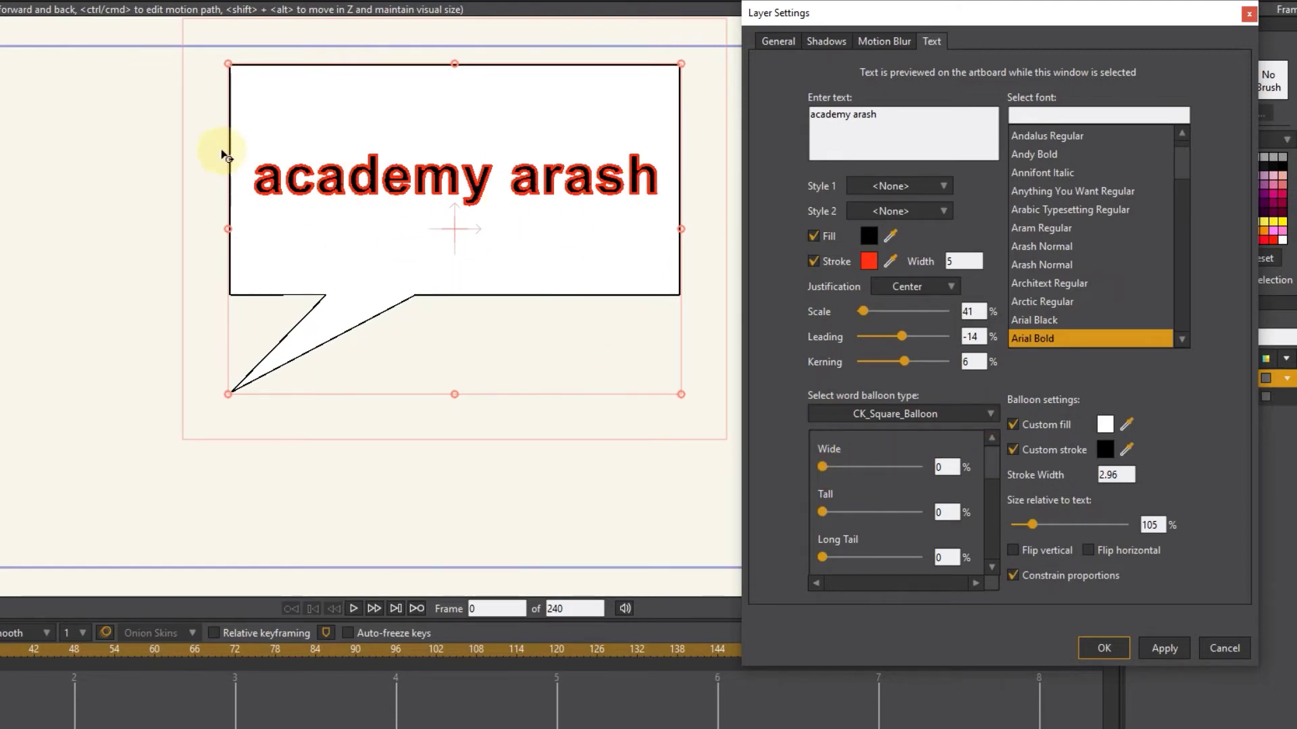
left_click(887, 416)
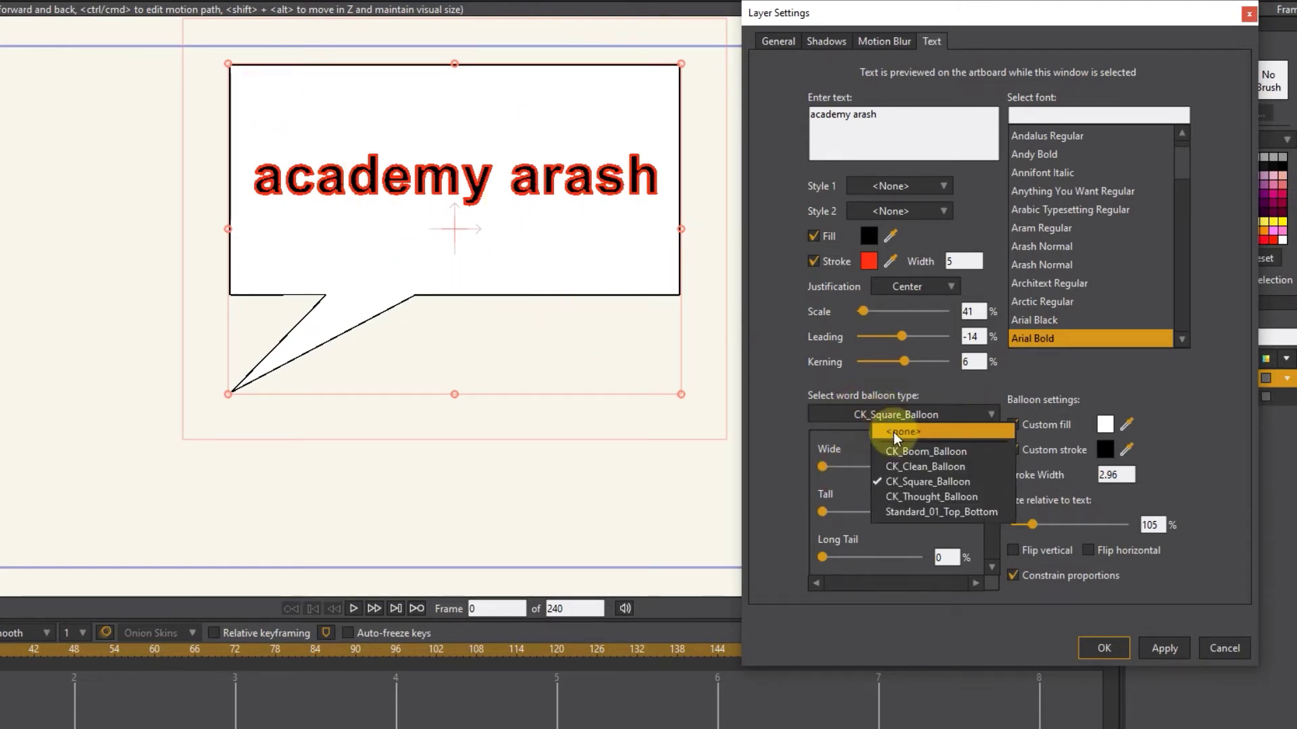
left_click(899, 451)
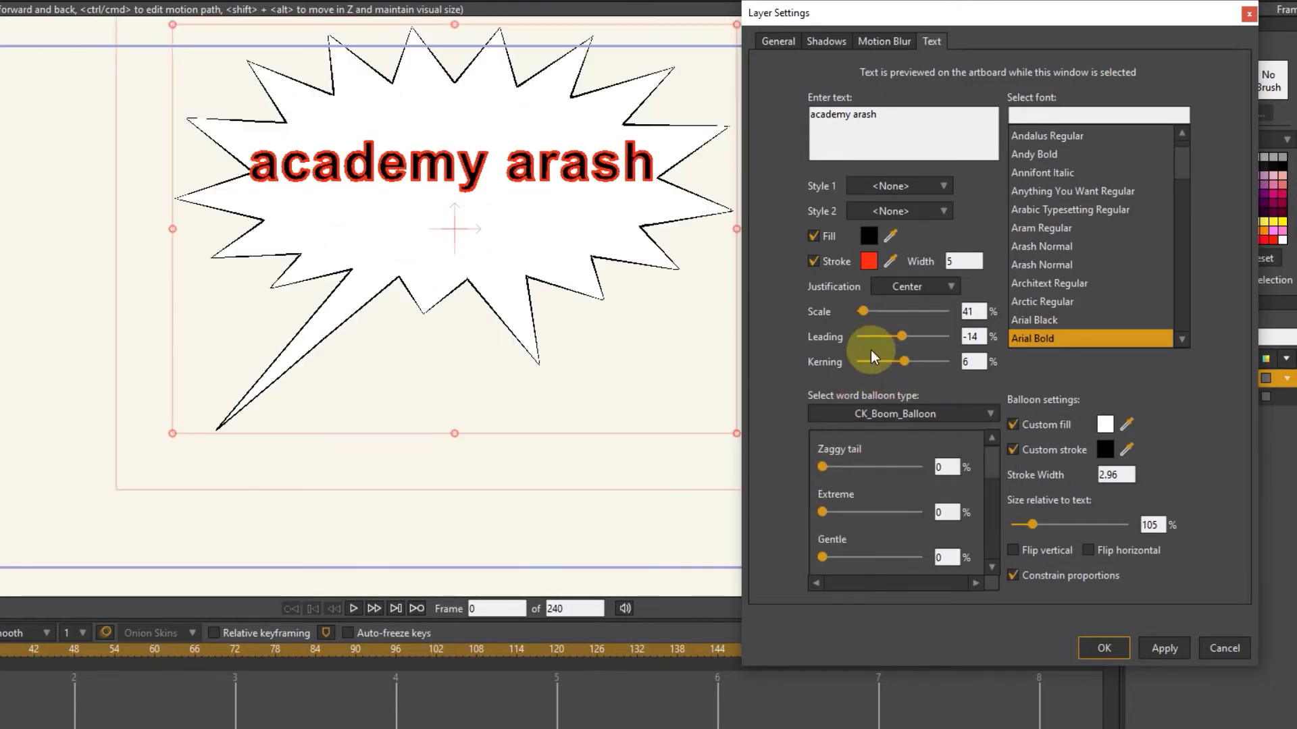
Give the balloon a bright green custom fill.
left_click(1105, 425)
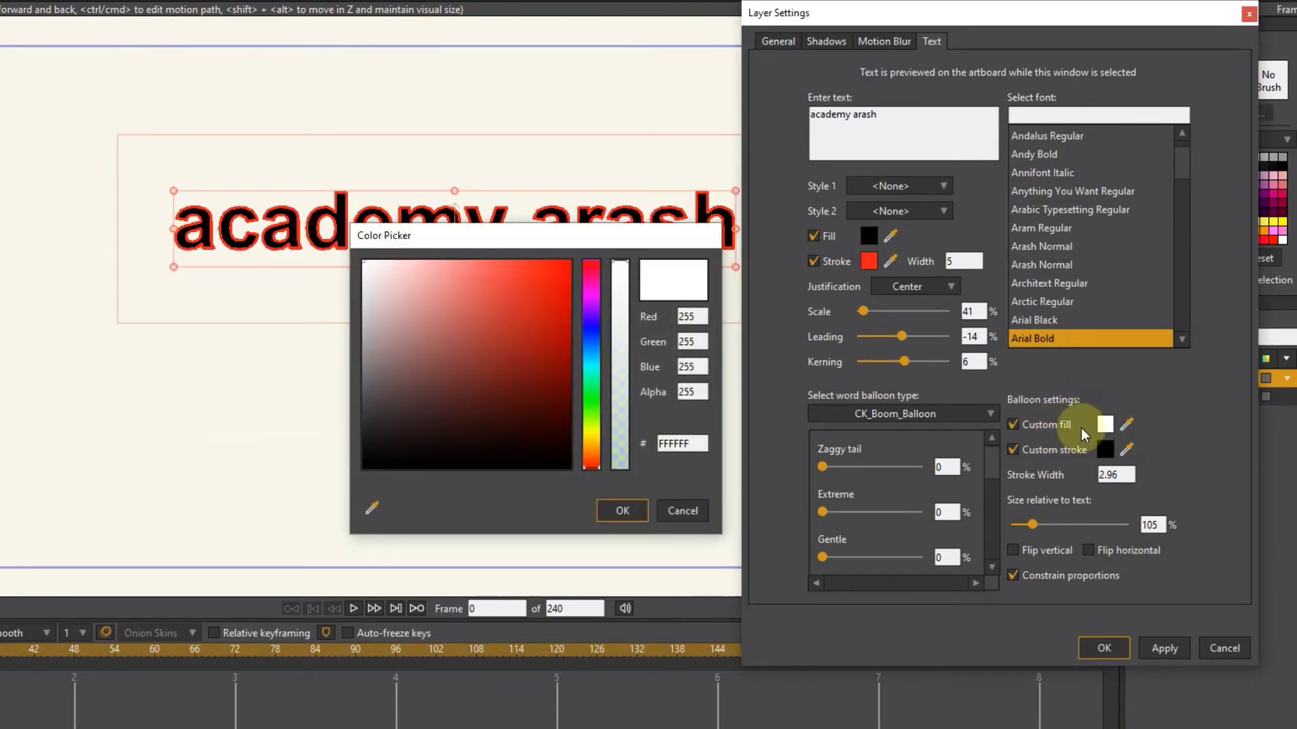
left_click(597, 383)
left_click_drag(529, 374, 521, 269)
left_click(620, 511)
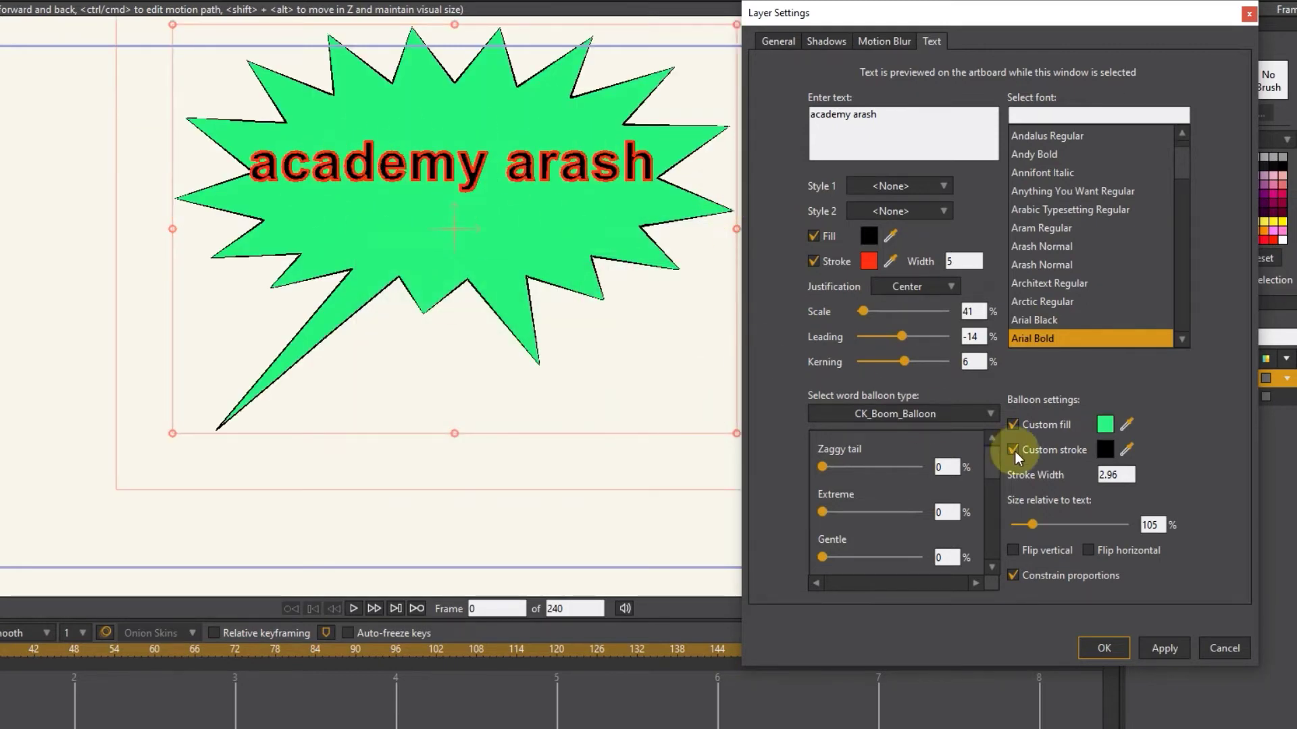
Give the balloon a bright yellow custom outline.
left_click(1106, 450)
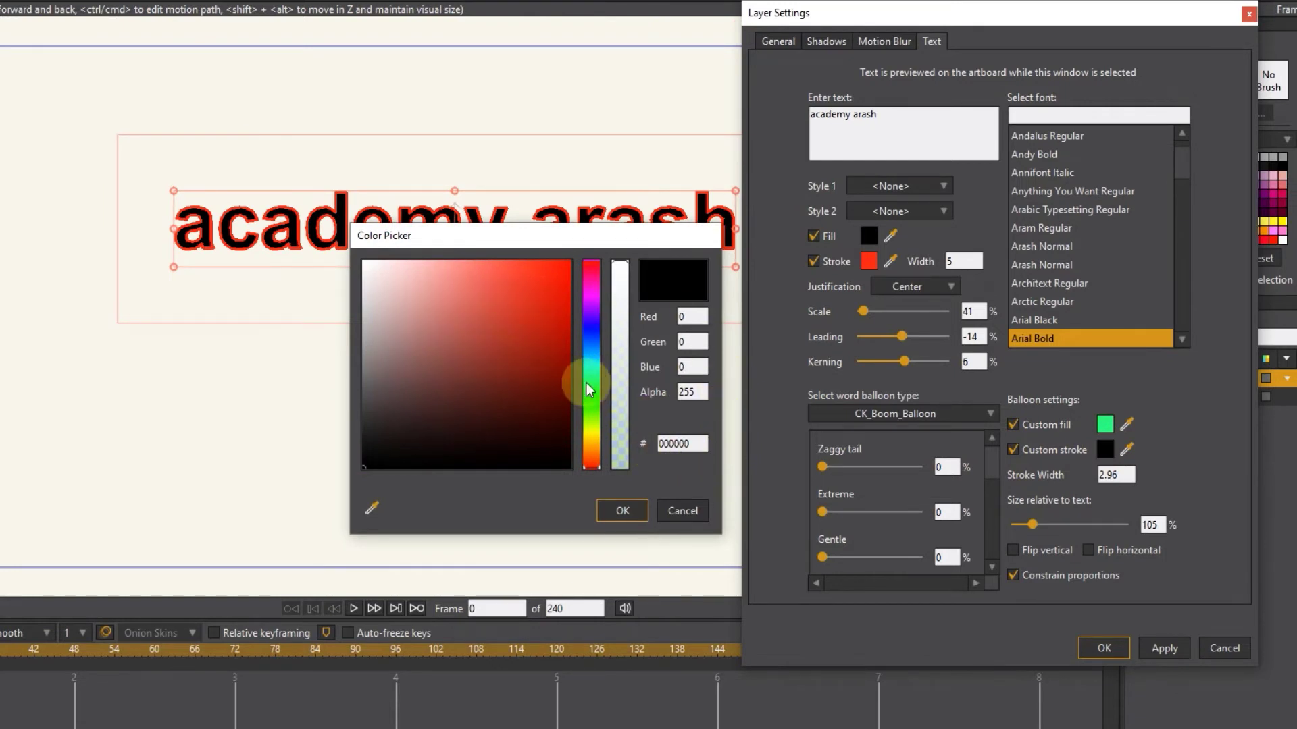
left_click(592, 427)
left_click(556, 268)
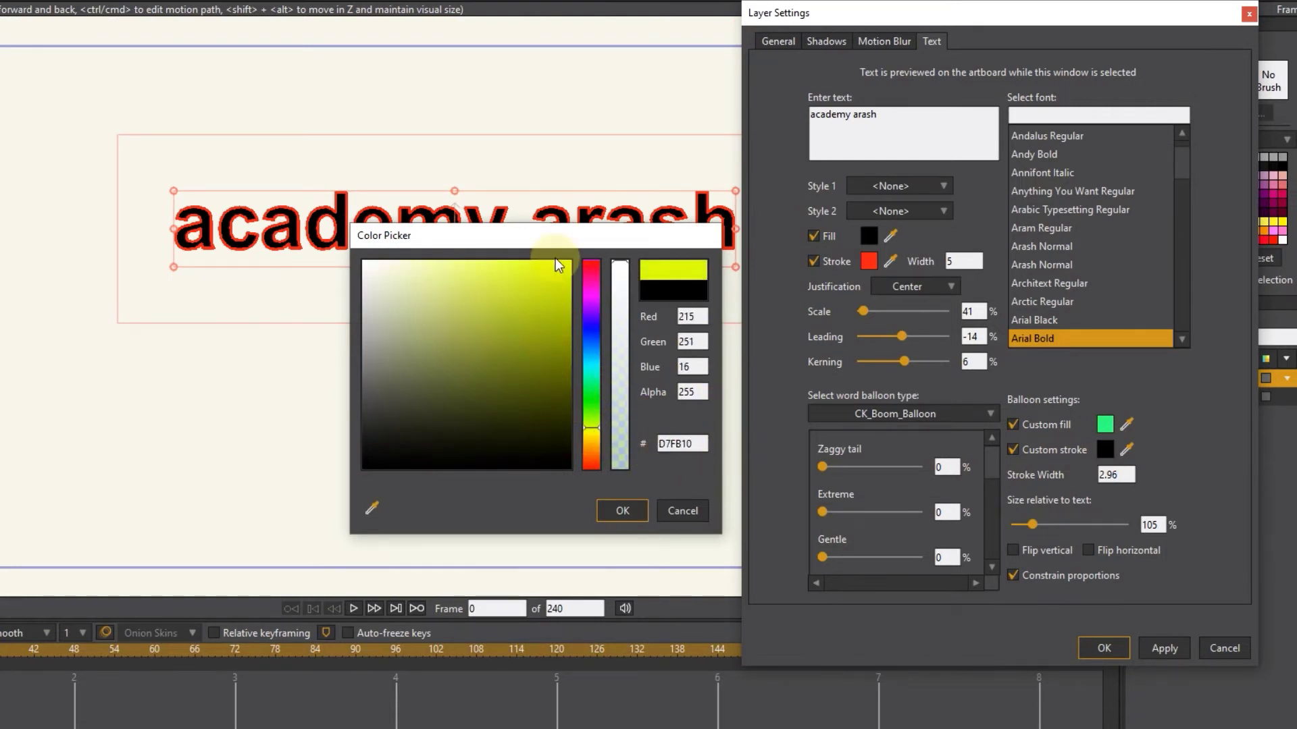
left_click(617, 511)
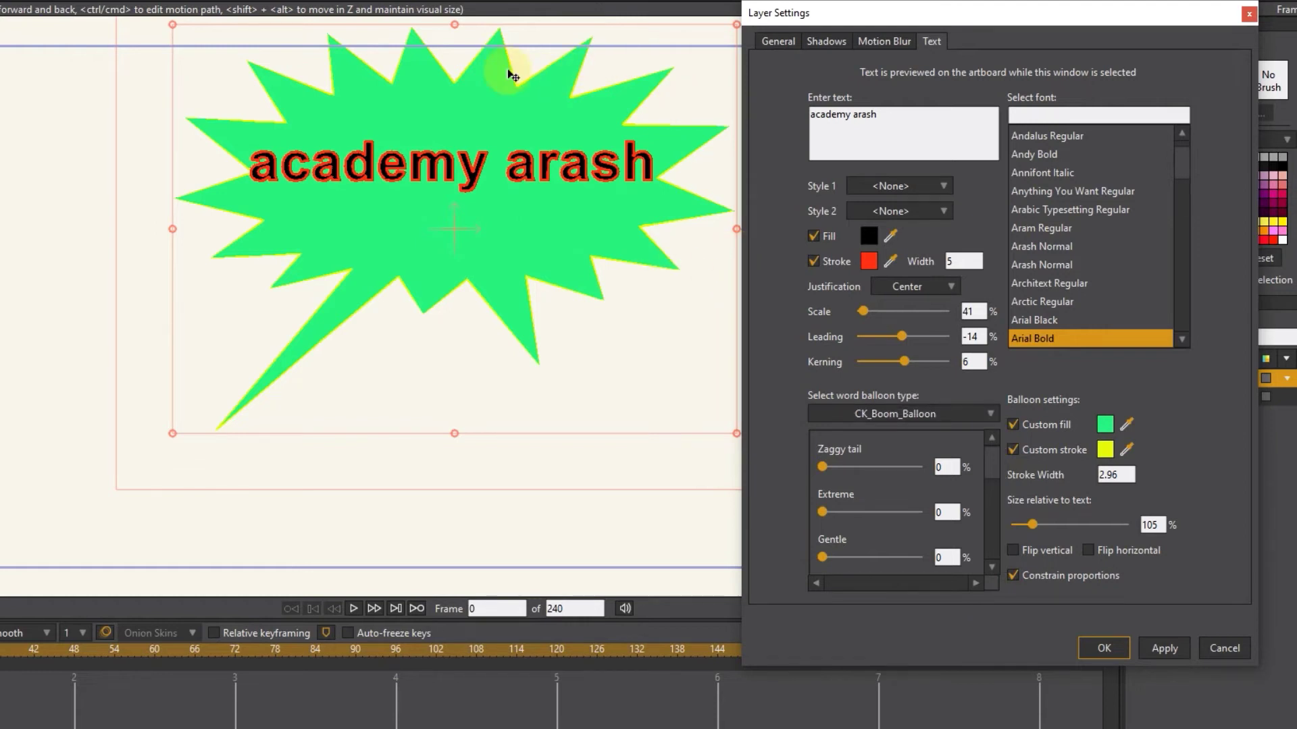
Set the balloon sliders: Zaggy tail 22, Extreme 1, Gentle 59, Splatt 24, Spin 1 100, Spin 2 6.
mouse_move(824, 467)
left_mouse_down()
mouse_move(936, 467)
mouse_move(844, 468)
left_mouse_up()
left_click_drag(816, 509, 889, 558)
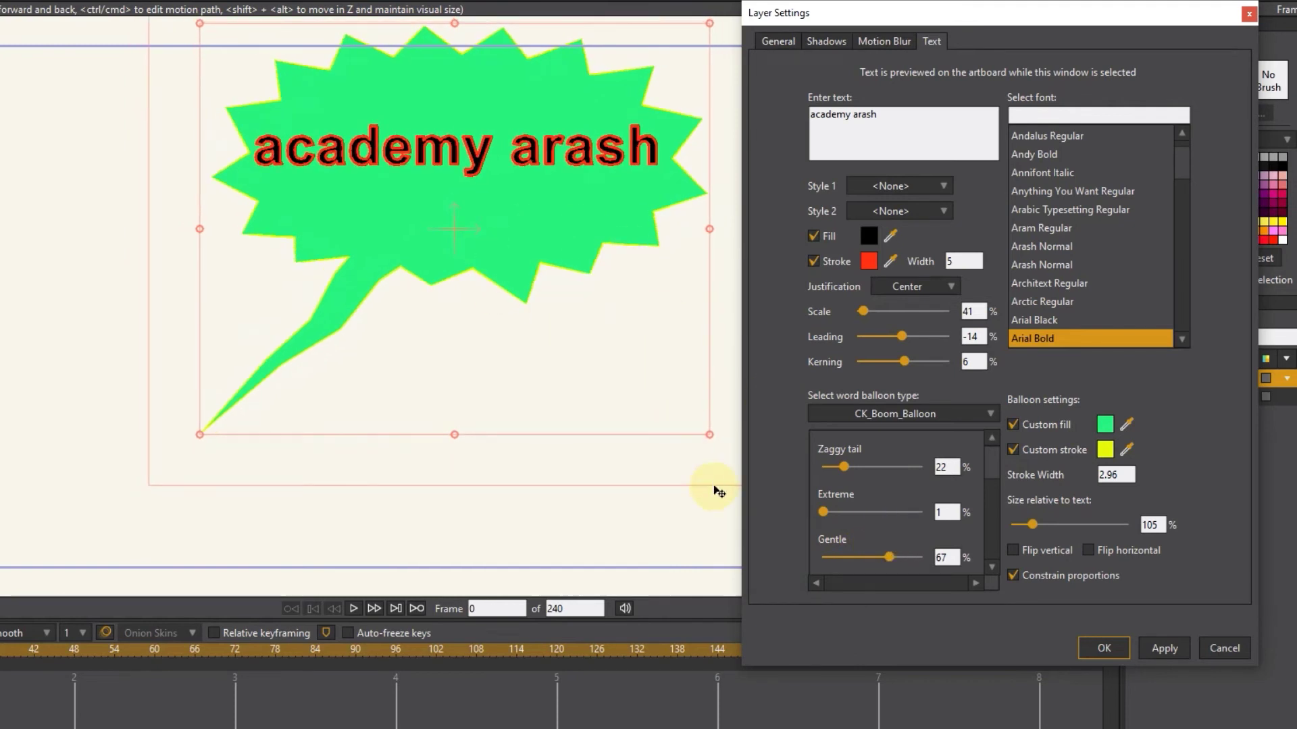
mouse_move(887, 551)
left_mouse_down()
mouse_move(813, 554)
mouse_move(901, 554)
mouse_move(876, 558)
left_mouse_up()
scroll(874, 553, "down", 2)
mouse_move(824, 520)
left_mouse_down()
mouse_move(893, 524)
mouse_move(807, 527)
mouse_move(918, 525)
mouse_move(845, 524)
left_mouse_up()
left_click_drag(822, 567, 925, 556)
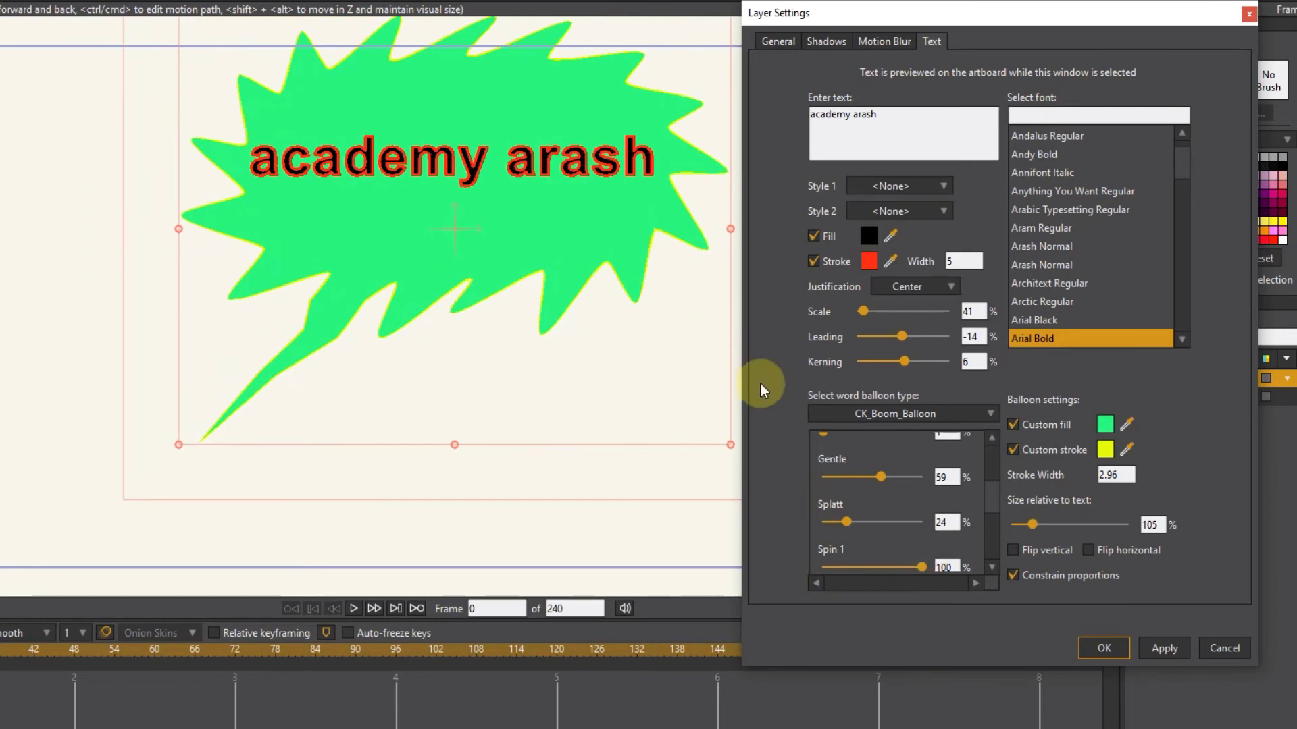
scroll(893, 451, "down", 2)
left_click_drag(823, 508, 852, 511)
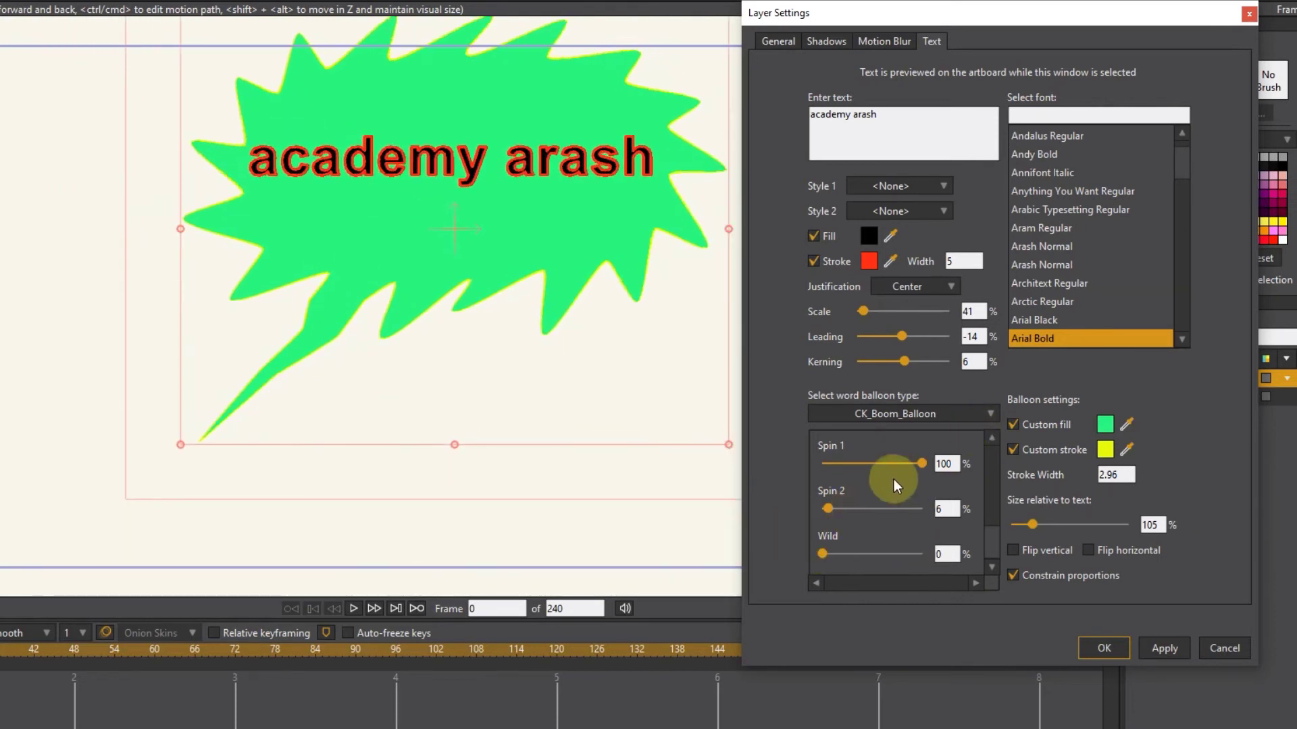
scroll(898, 473, "up", 3)
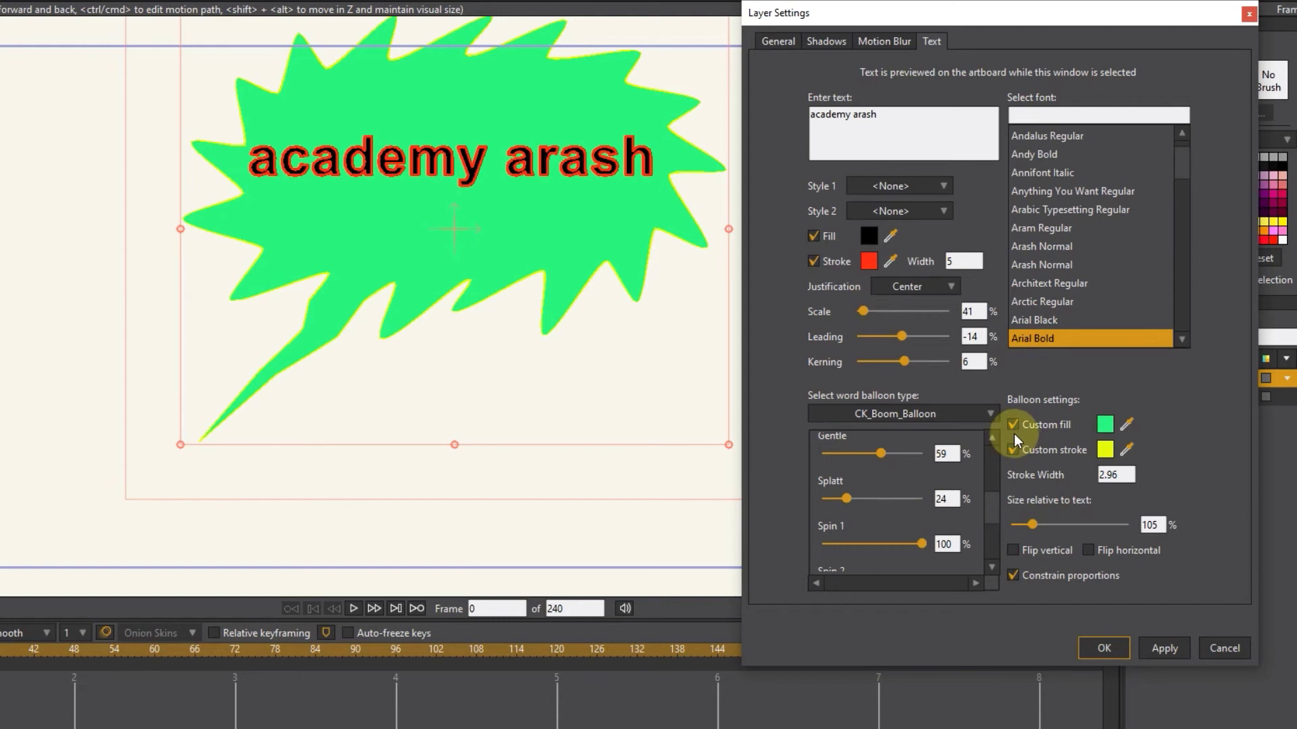
Flip the balloon horizontally and set its size relative to text to 96%.
left_click(1013, 550)
left_click(1019, 550)
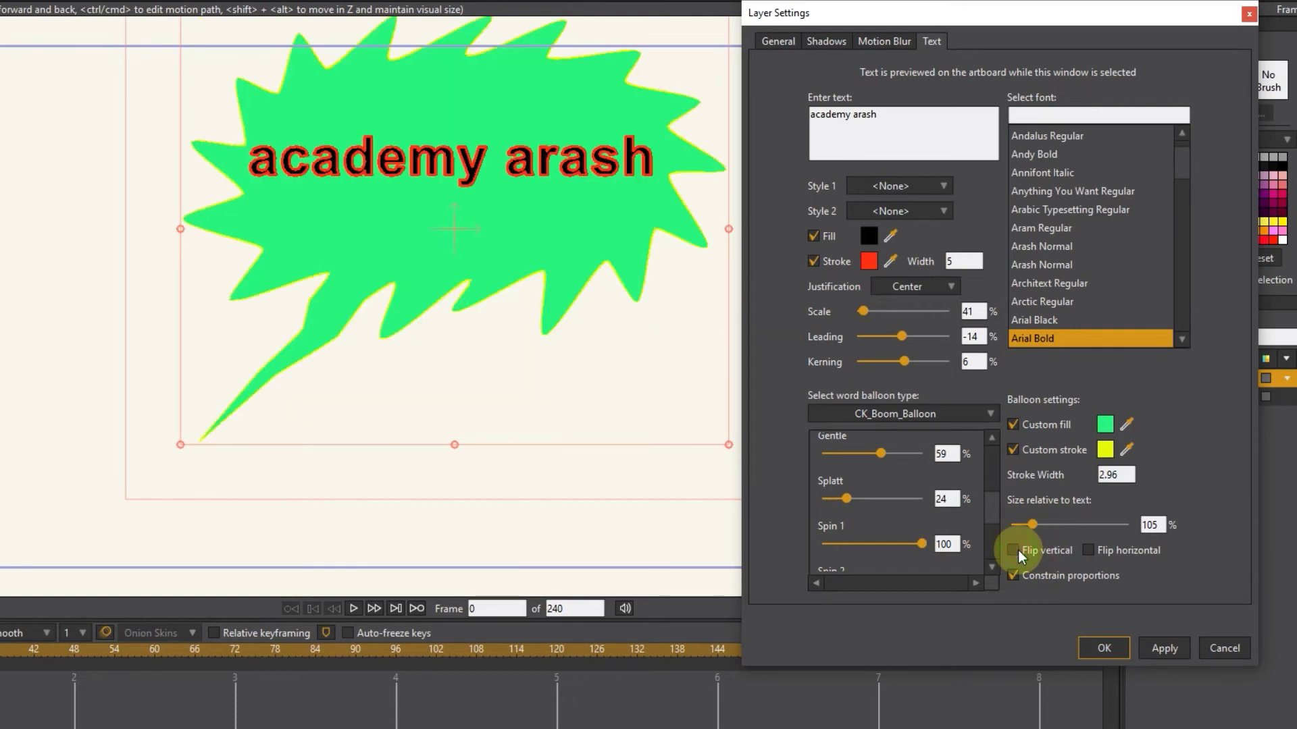
left_click(1018, 550)
left_click(1018, 550)
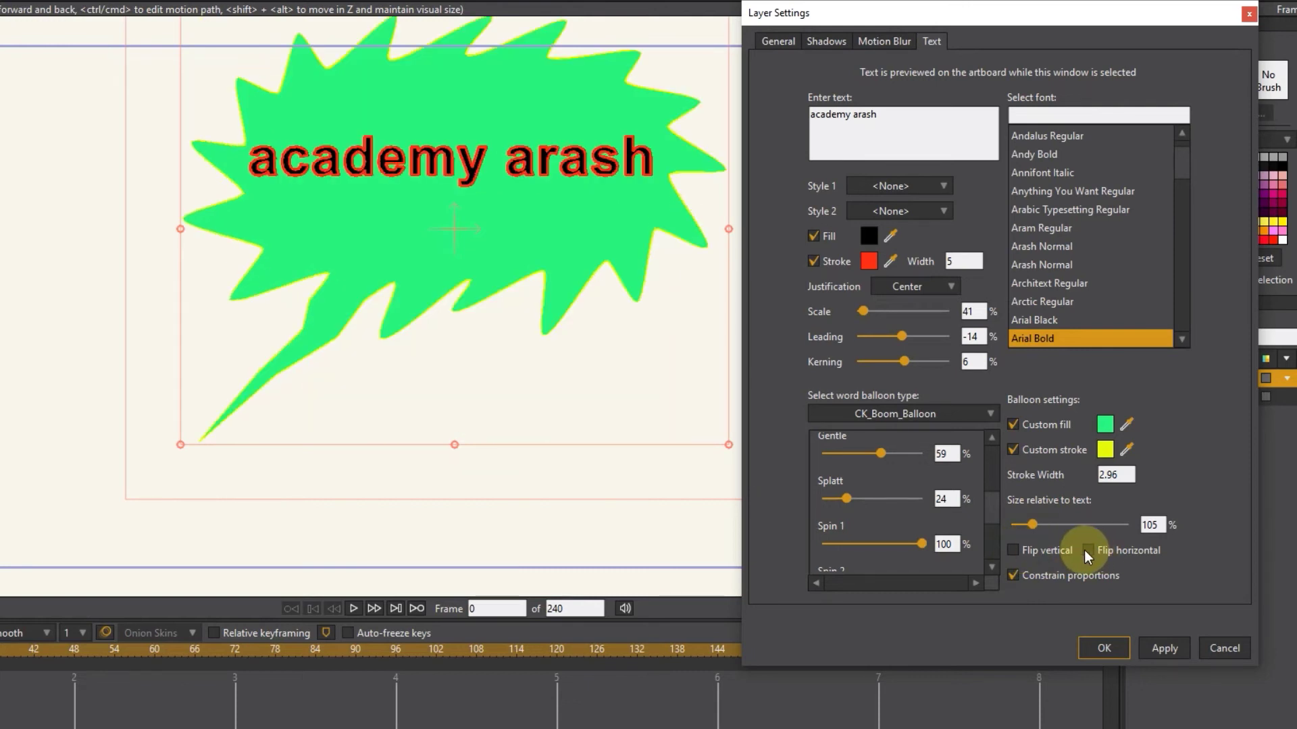
left_click(1086, 549)
left_click(1085, 551)
left_click(1084, 551)
mouse_move(1036, 524)
left_mouse_down()
mouse_move(1108, 525)
mouse_move(1031, 525)
left_mouse_up()
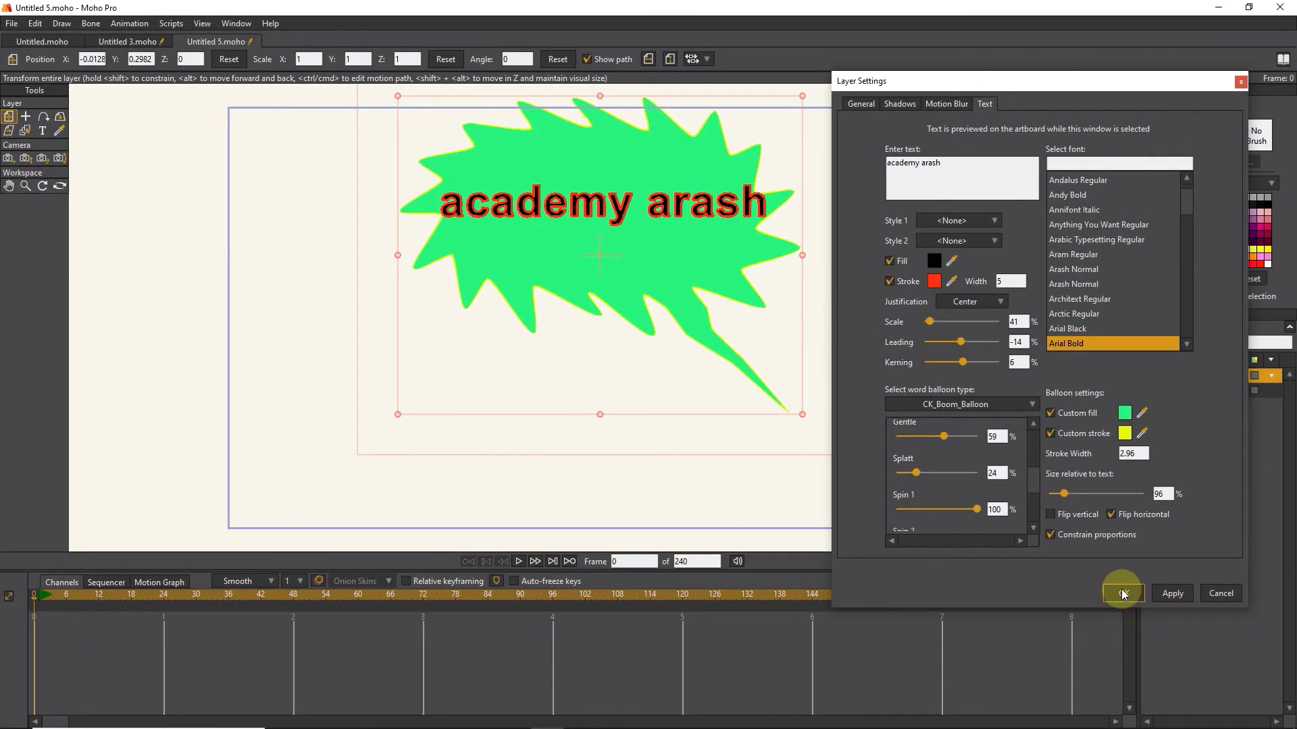
Apply the settings, then move the balloon toward the frame centre and scale it to 1.0285.
left_click(1124, 593)
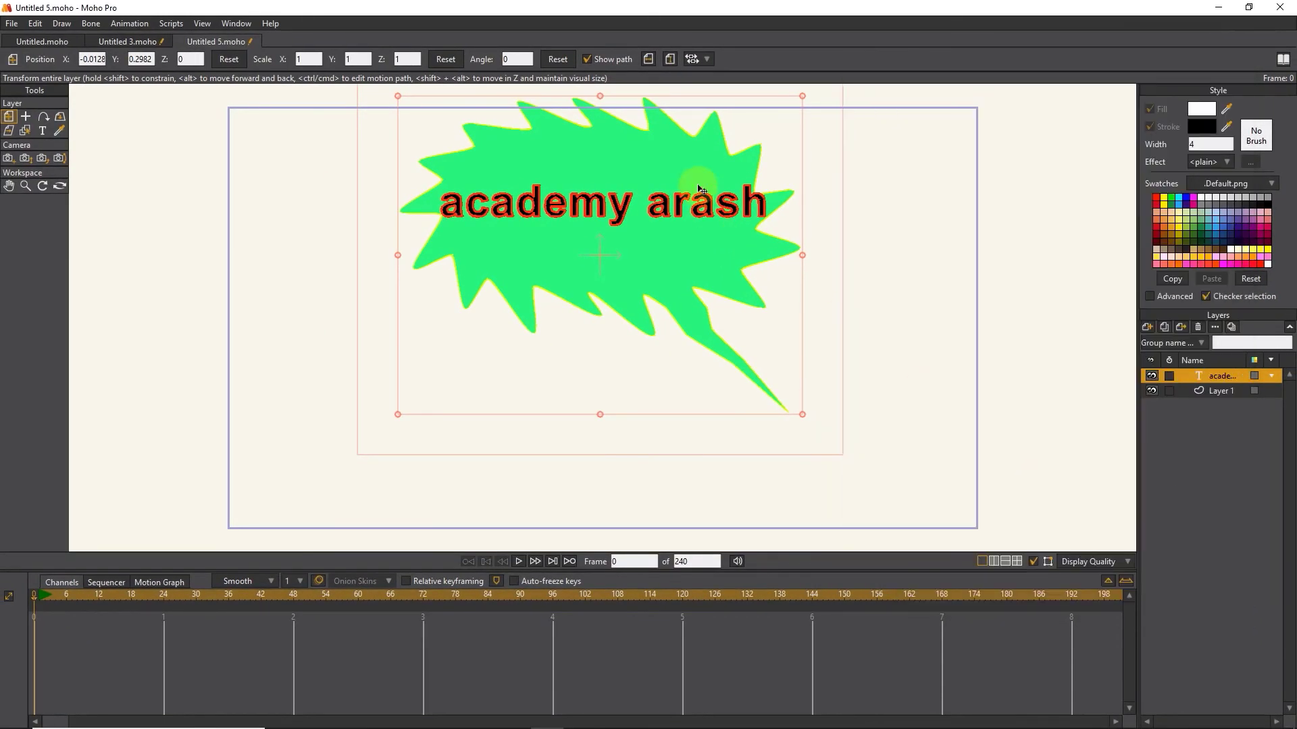
left_click_drag(696, 204, 611, 261)
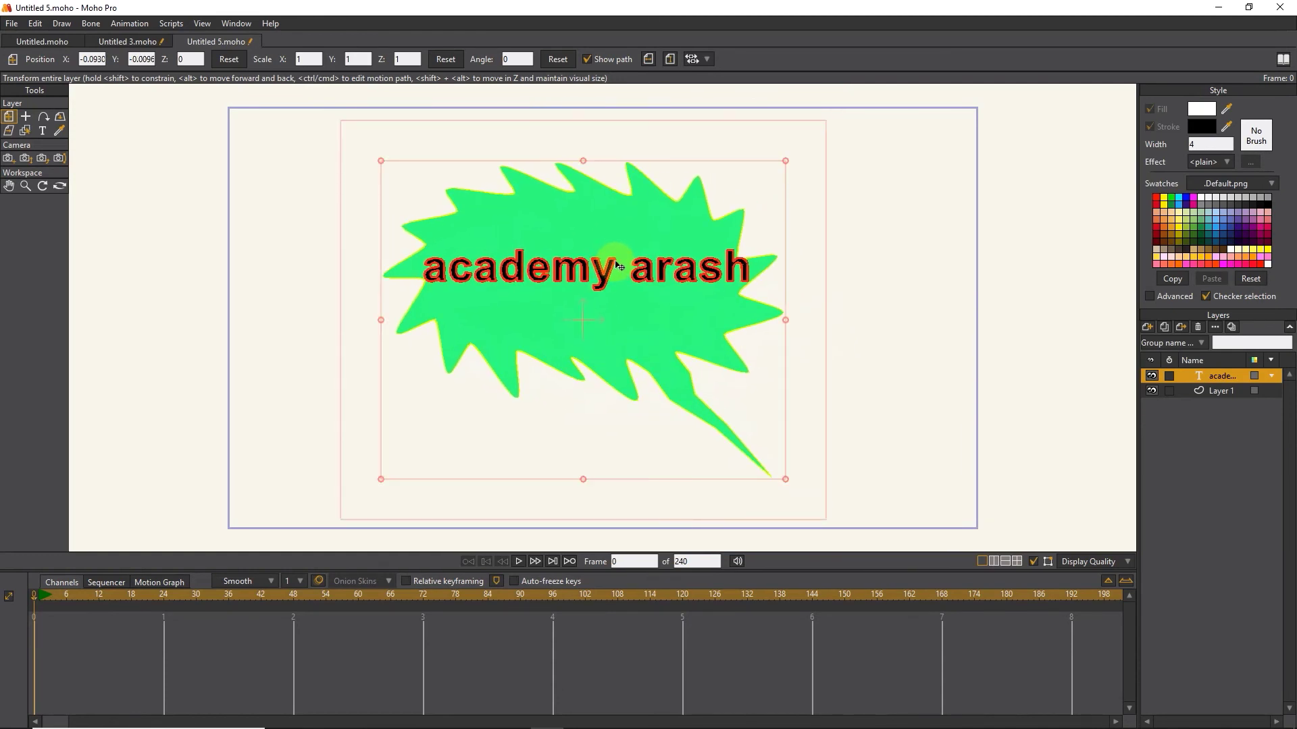
mouse_move(789, 164)
left_mouse_down()
mouse_move(709, 246)
mouse_move(797, 174)
mouse_move(710, 270)
mouse_move(701, 264)
mouse_move(776, 173)
mouse_move(803, 166)
mouse_move(788, 153)
mouse_move(718, 249)
mouse_move(813, 169)
left_mouse_up()
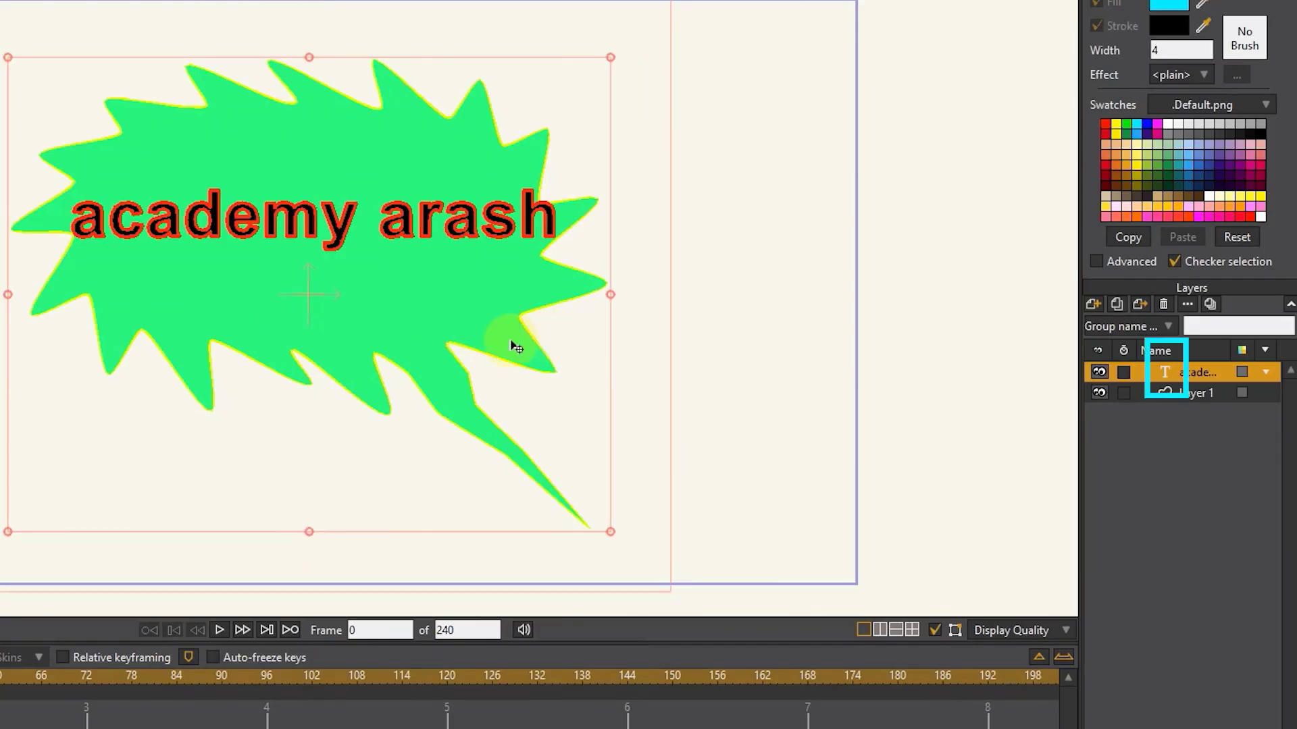